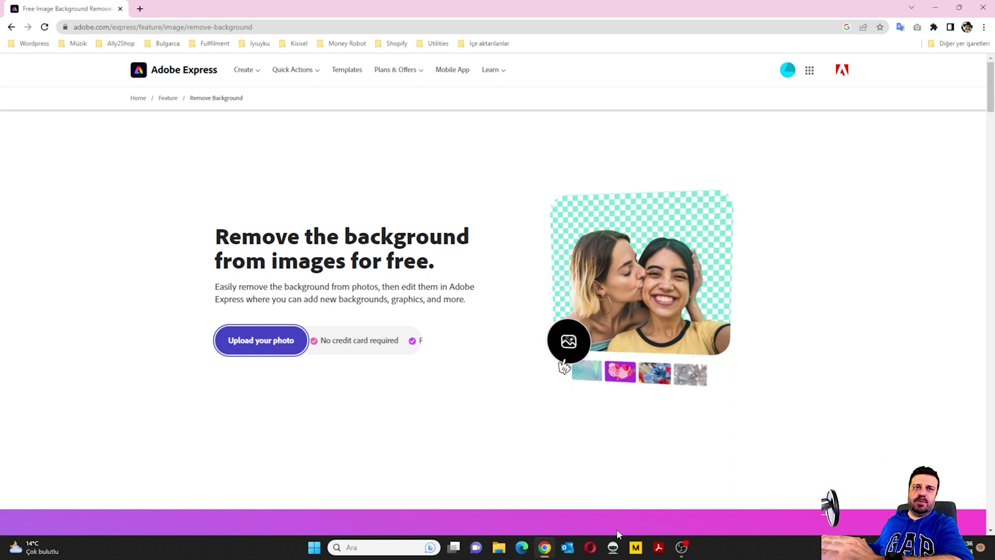
- Upload the pink-haired woman's image from the device for background removal and open the cutout for customizing
left_click(273, 351)
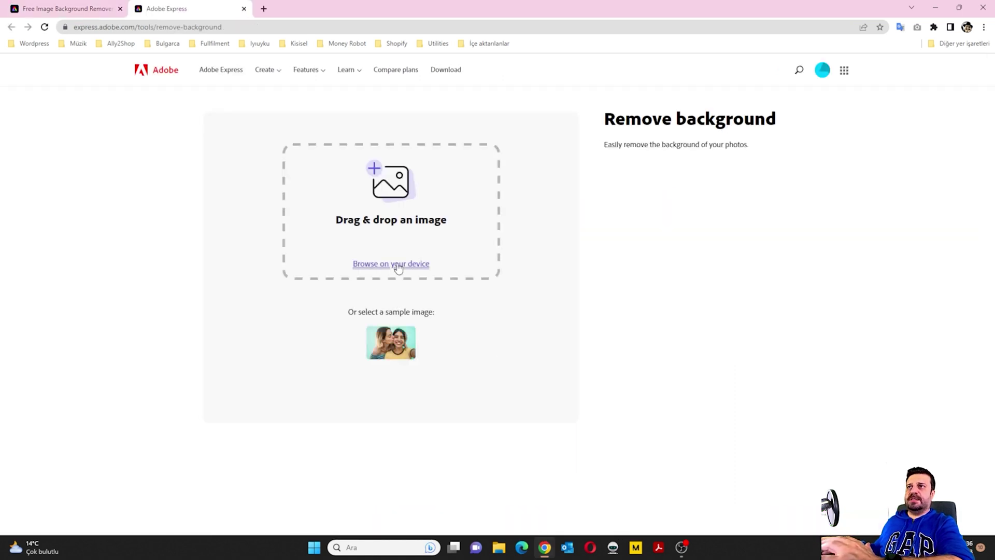
left_click(398, 265)
double_click(390, 234)
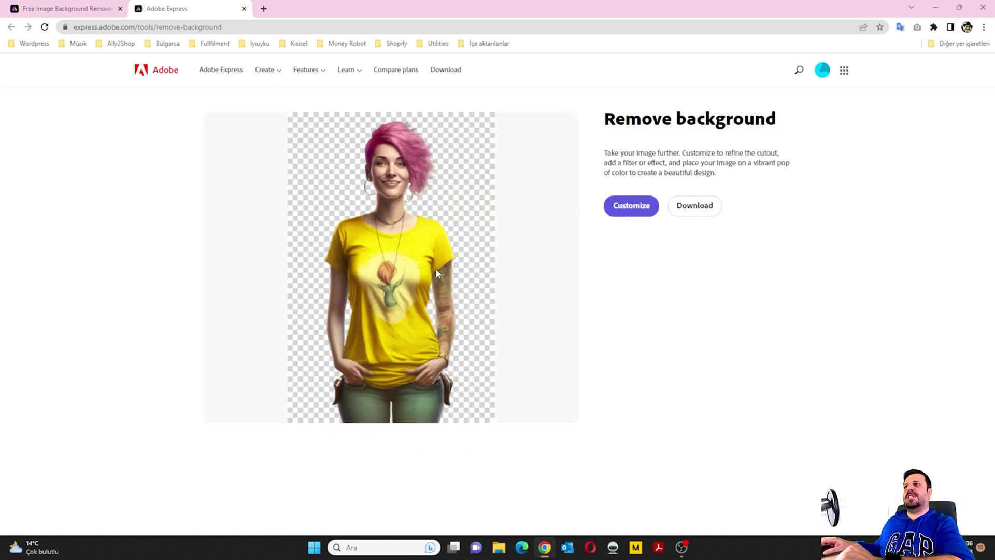
left_click(631, 205)
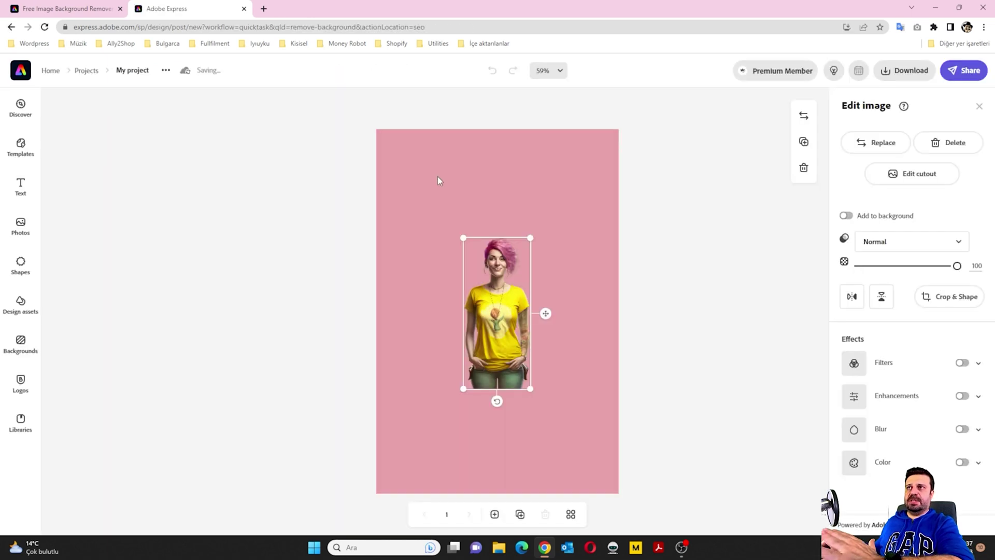
- Change the page background behind the cutout to a custom dark green (#02622C)
left_click(437, 179)
left_click(912, 173)
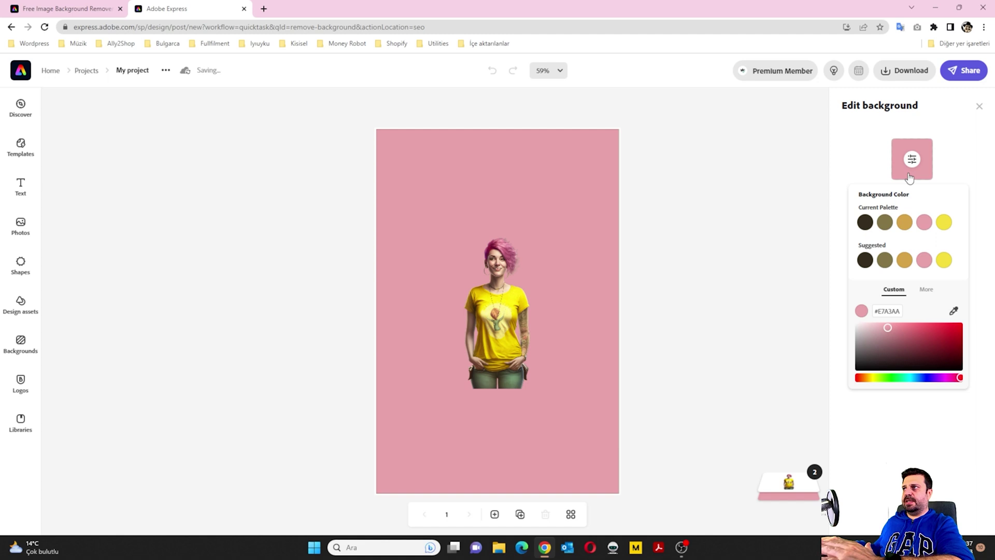
left_click(904, 378)
left_click(907, 377)
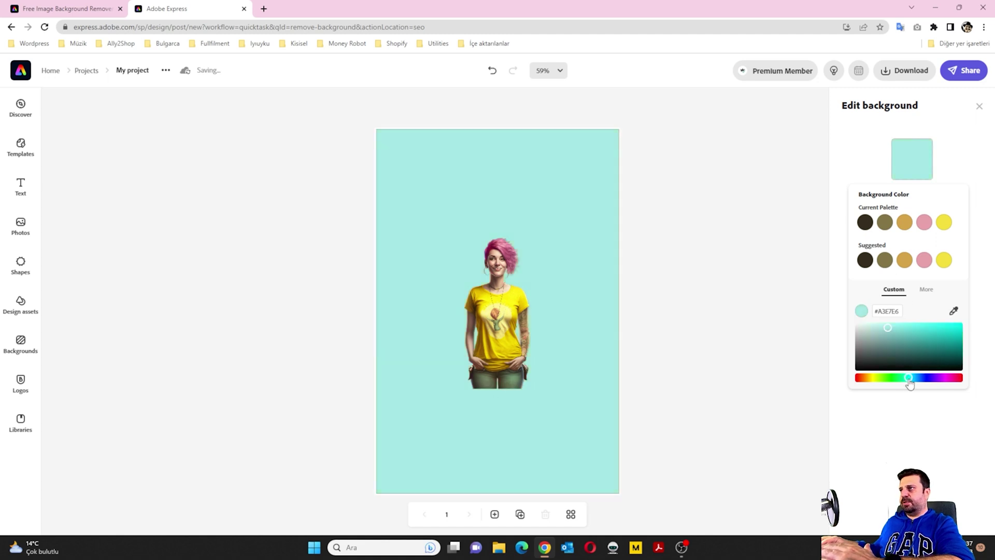
left_click(919, 350)
left_click_drag(904, 377, 960, 354)
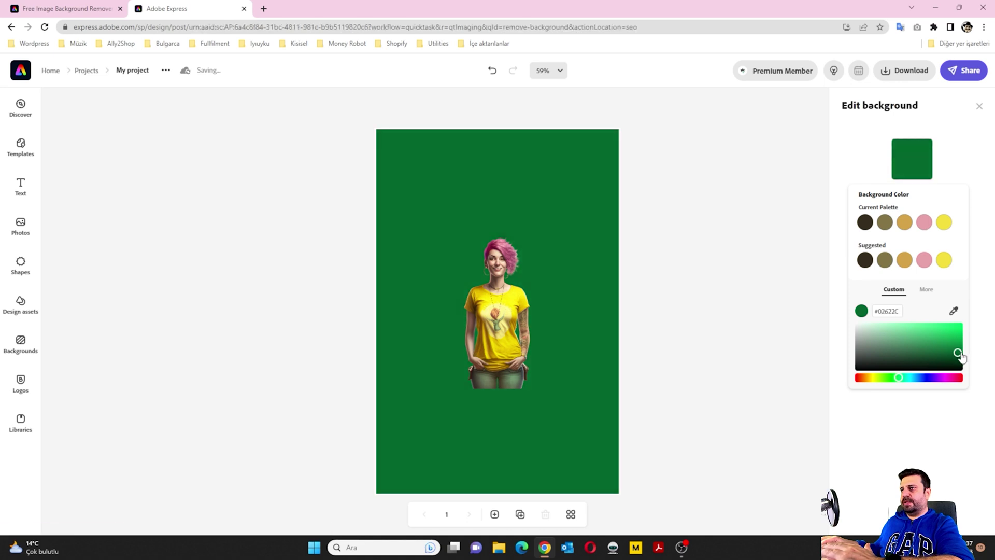
left_click(984, 117)
left_click(979, 106)
- Enlarge the woman cutout to nearly the full page height and align it with the page's bottom edge
left_click(490, 357)
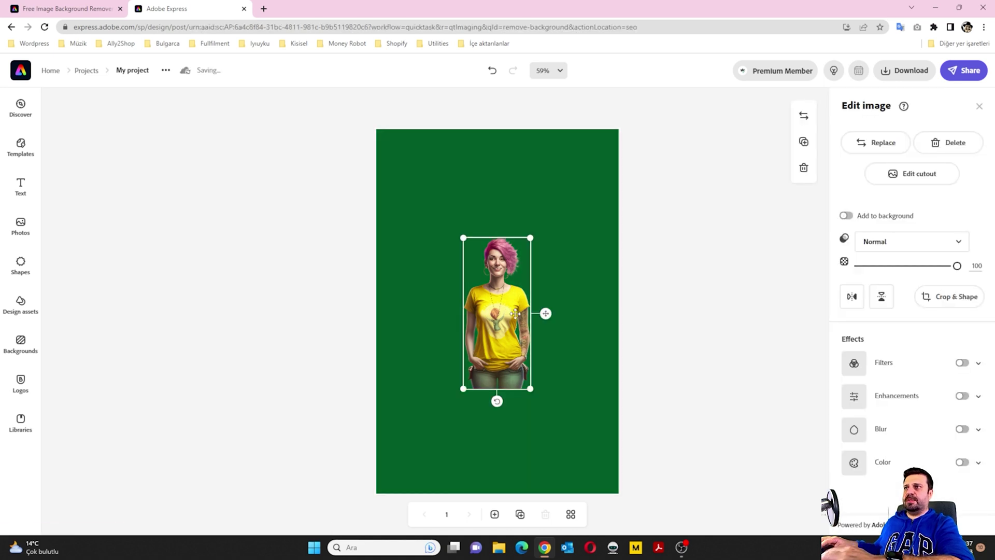
left_click_drag(529, 236, 589, 150)
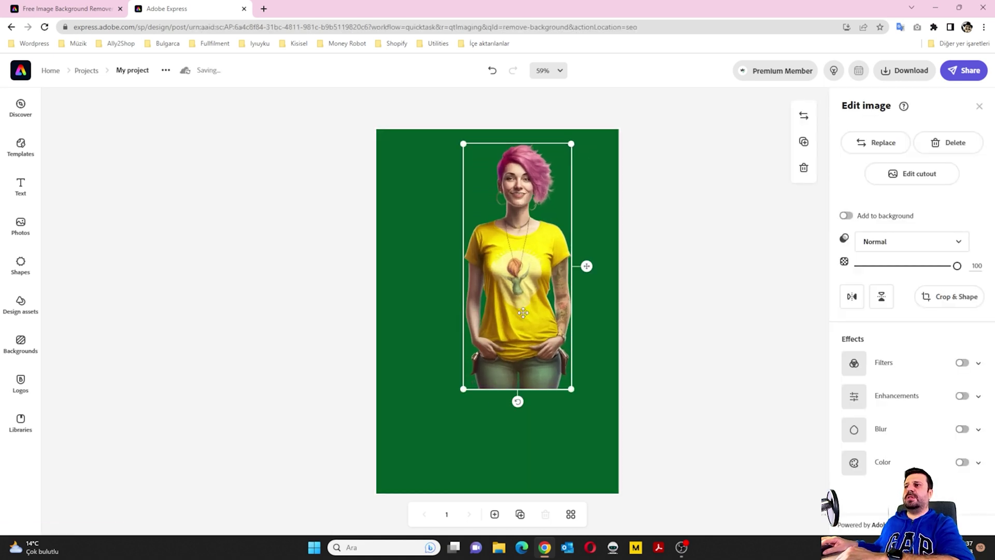
left_click_drag(529, 291, 510, 396)
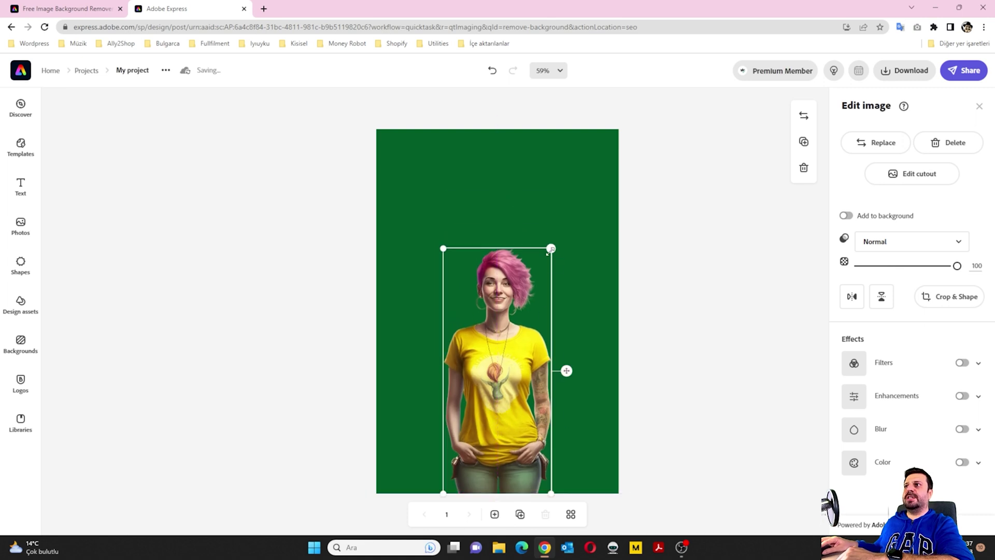
left_click_drag(550, 248, 581, 150)
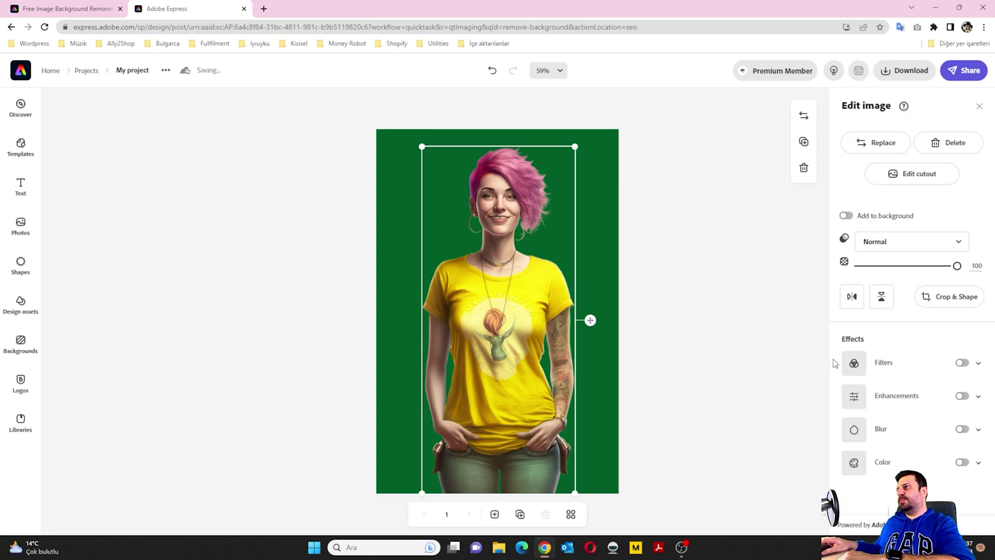
- Enhance the cutout with contrast 59, brightness 4, saturation 38, highlight 18, shadow 14, warmth 6 and sharpen 6
left_click(978, 396)
scroll(940, 422, "down", 1)
left_click_drag(921, 382, 937, 383)
left_click_drag(903, 413, 906, 413)
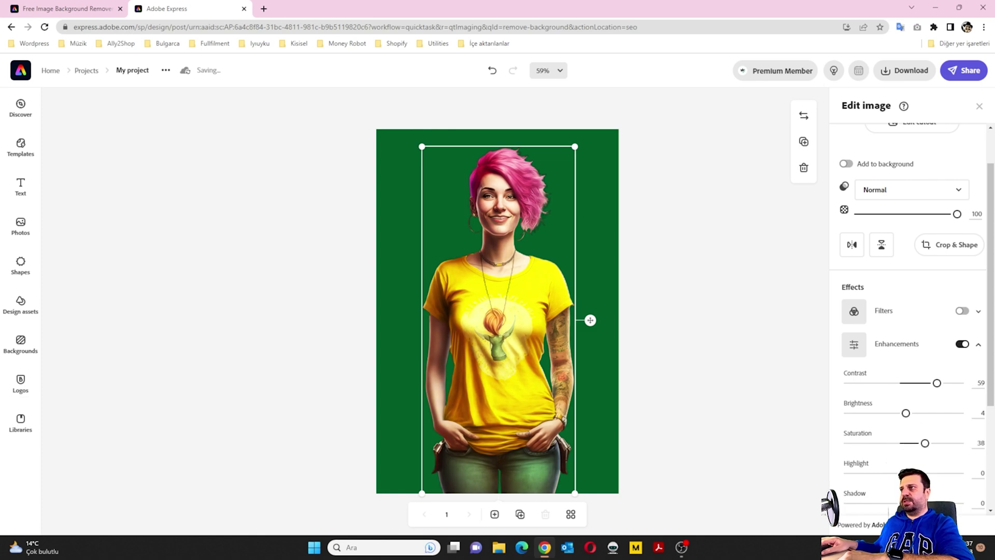
scroll(927, 468, "down", 1)
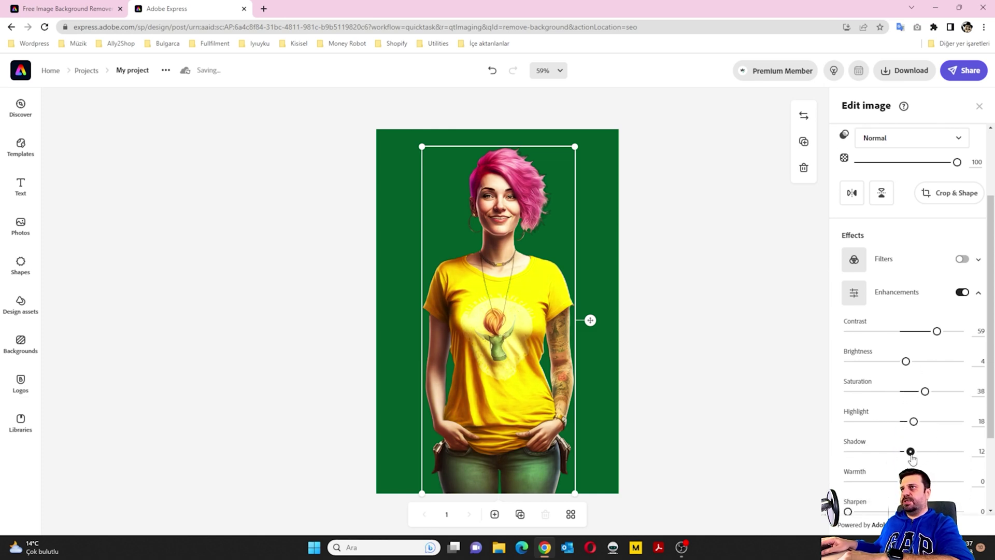
scroll(906, 440, "down", 1)
left_click_drag(903, 429, 906, 430)
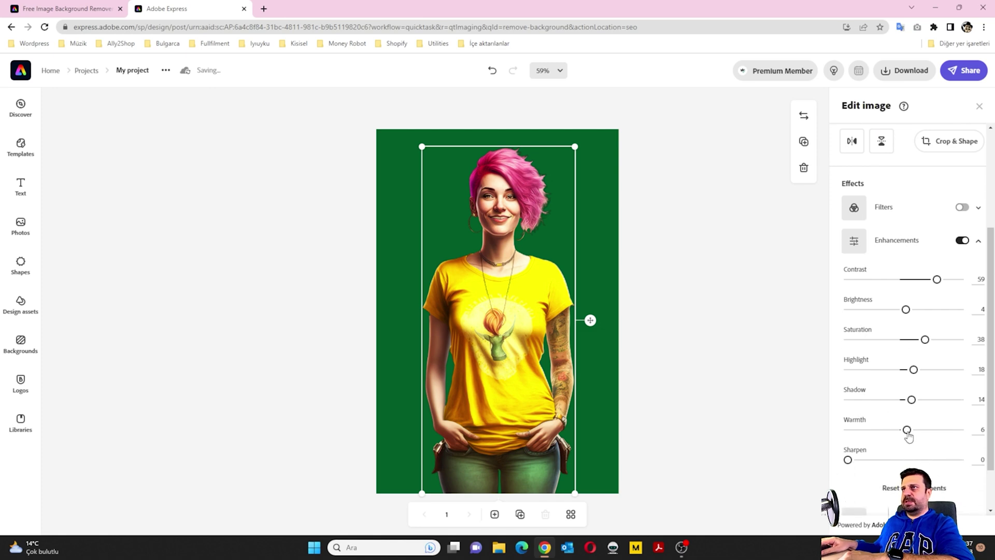
left_click_drag(847, 459, 853, 460)
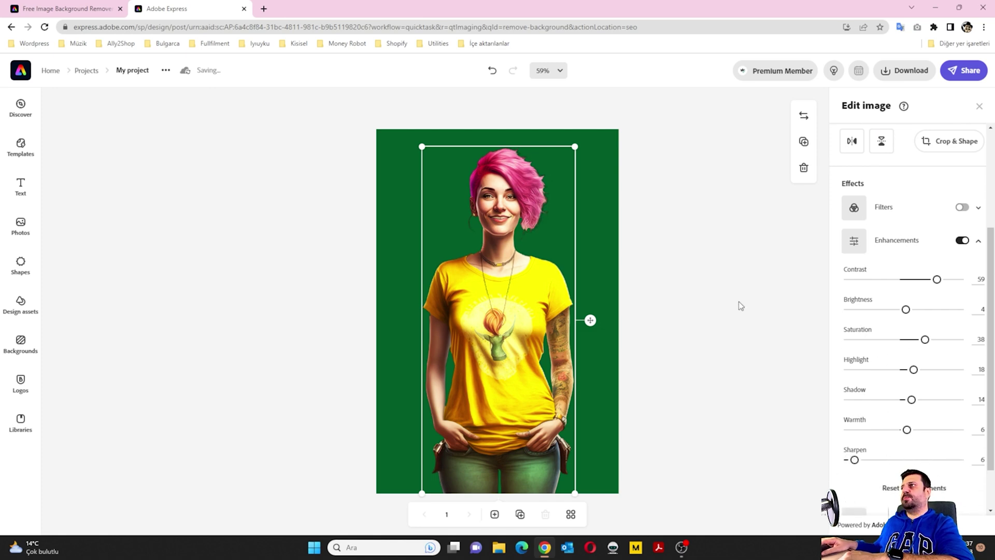
left_click(979, 106)
- Download the finished green-background avatar design as a PNG file
left_click(901, 71)
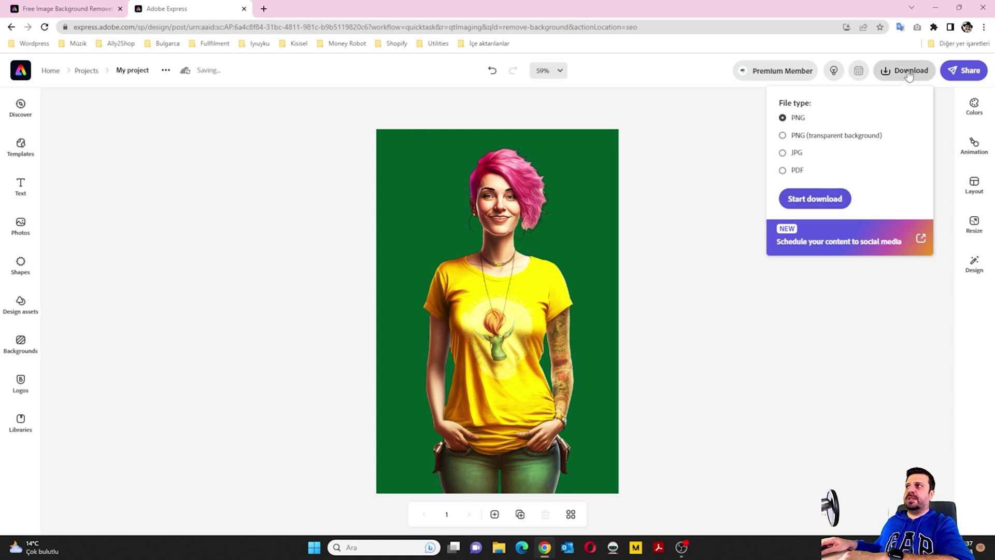
left_click(821, 205)
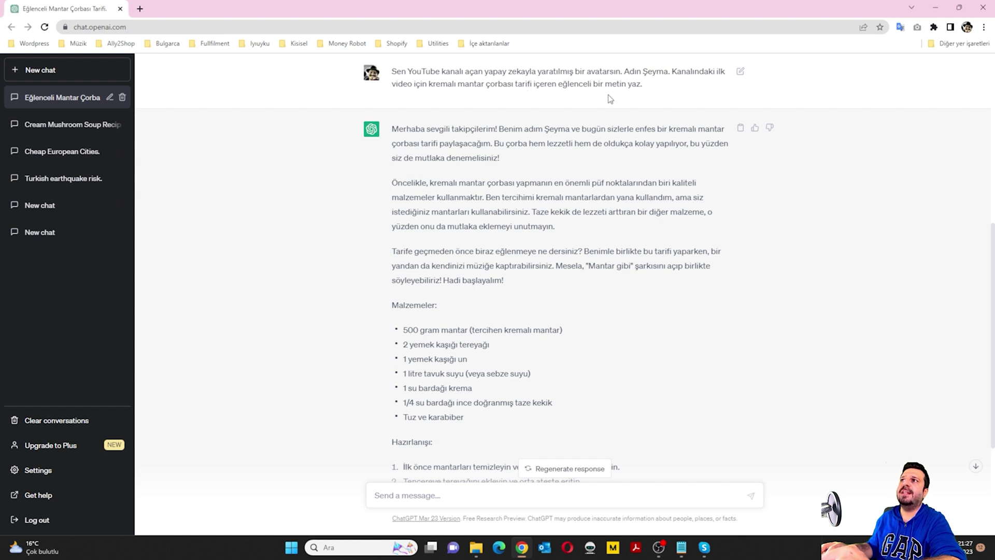
- Switch to ChatGPT and read through the generated Turkish creamy mushroom soup script
scroll(730, 324, "down", 3)
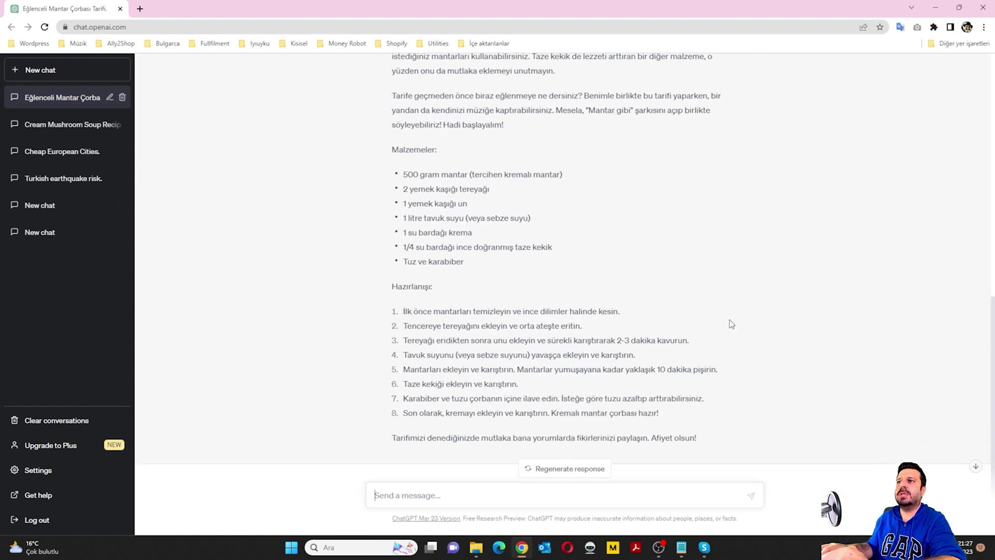
scroll(732, 310, "up", 4)
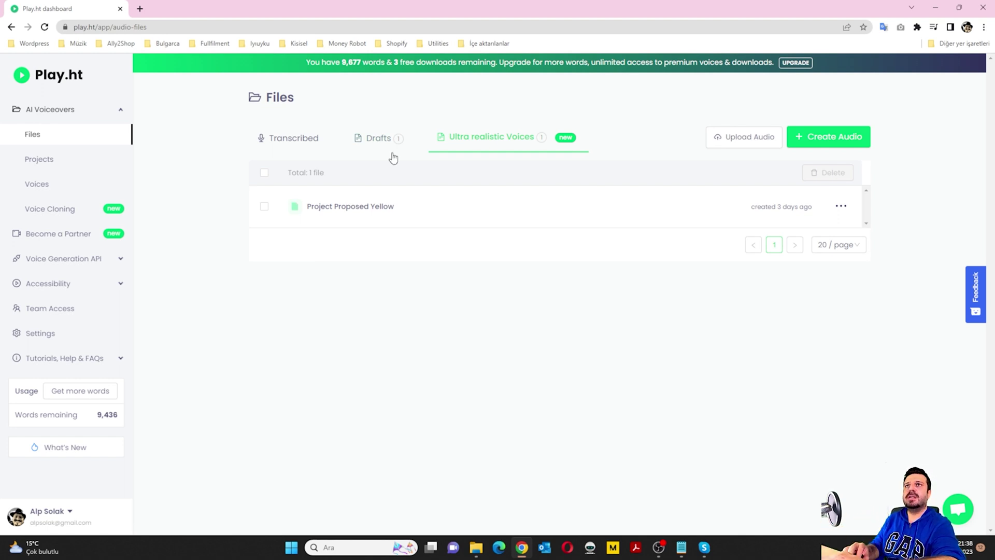
- Create a new audio in Play.ht using Standard & Premium Voices and bring up the premium Turkish voices
left_click(848, 147)
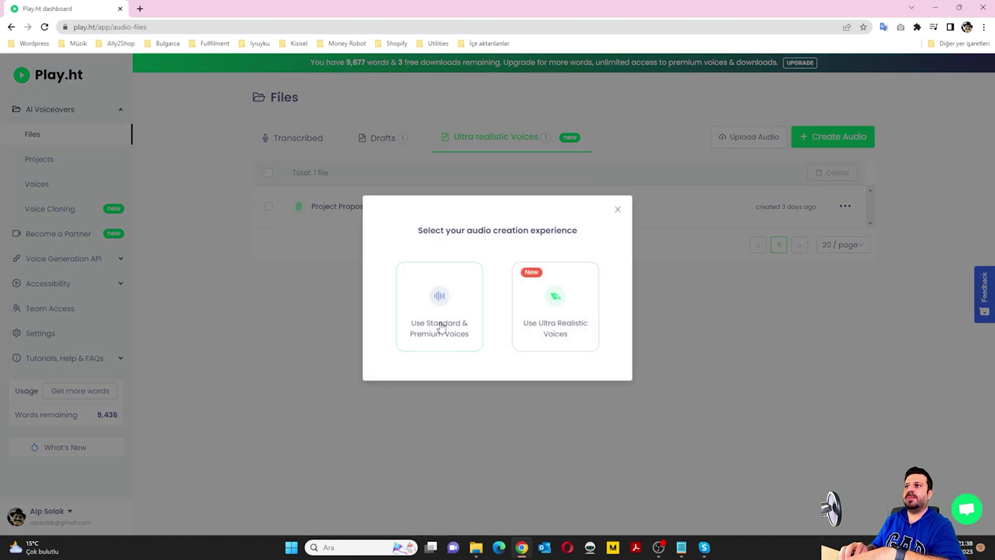
left_click(441, 327)
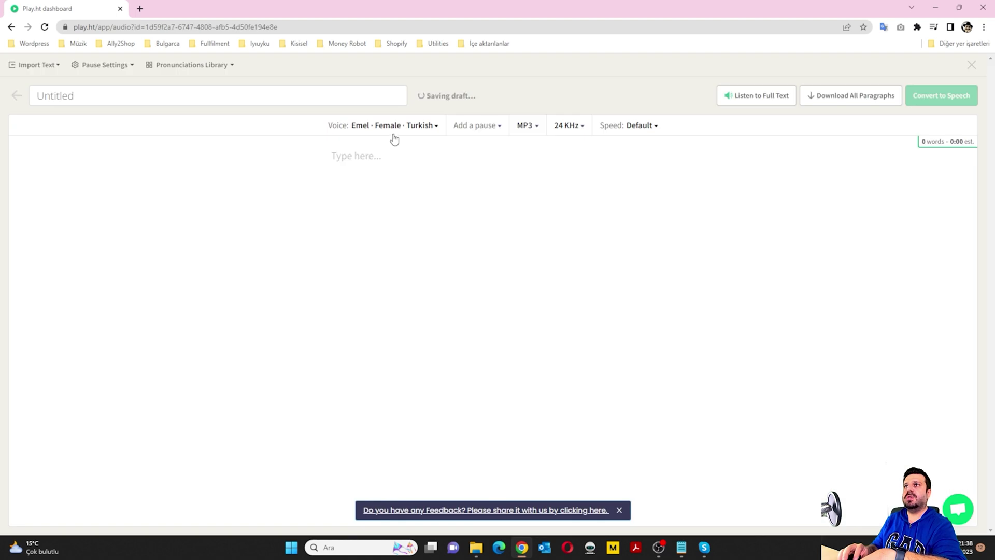
left_click(392, 129)
left_click(66, 78)
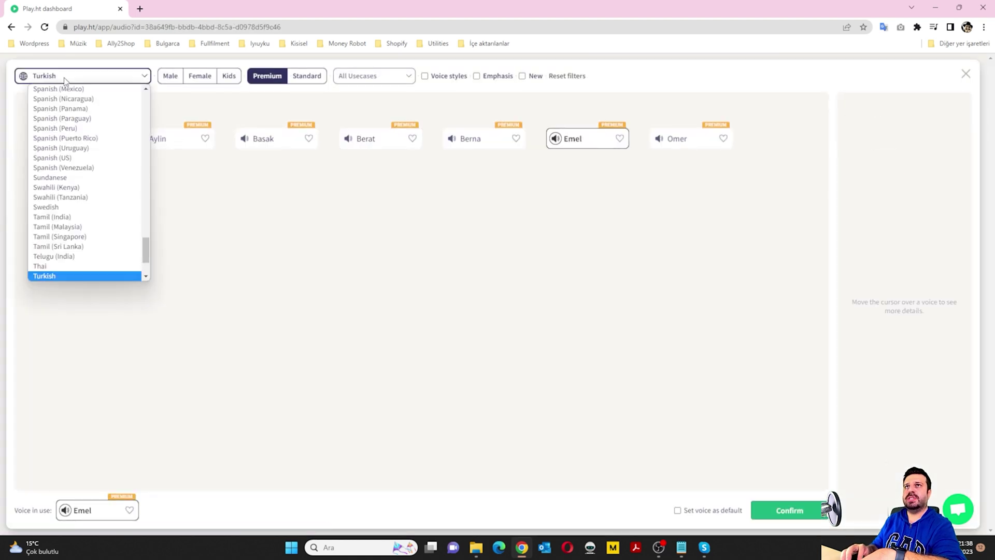
left_click(65, 79)
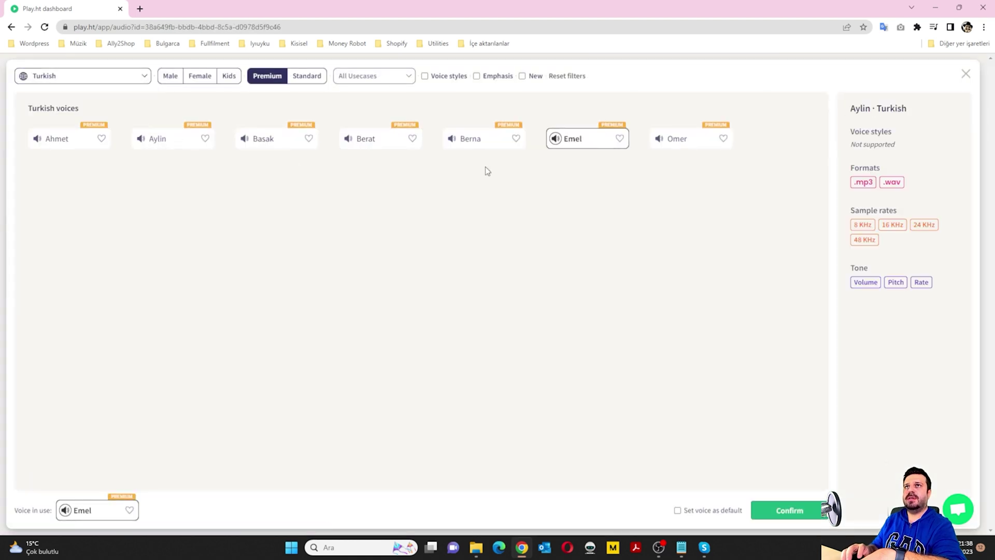
- Preview the Aylin, Basak and Berna voices, and set Berna as the Turkish narration voice
left_click(144, 147)
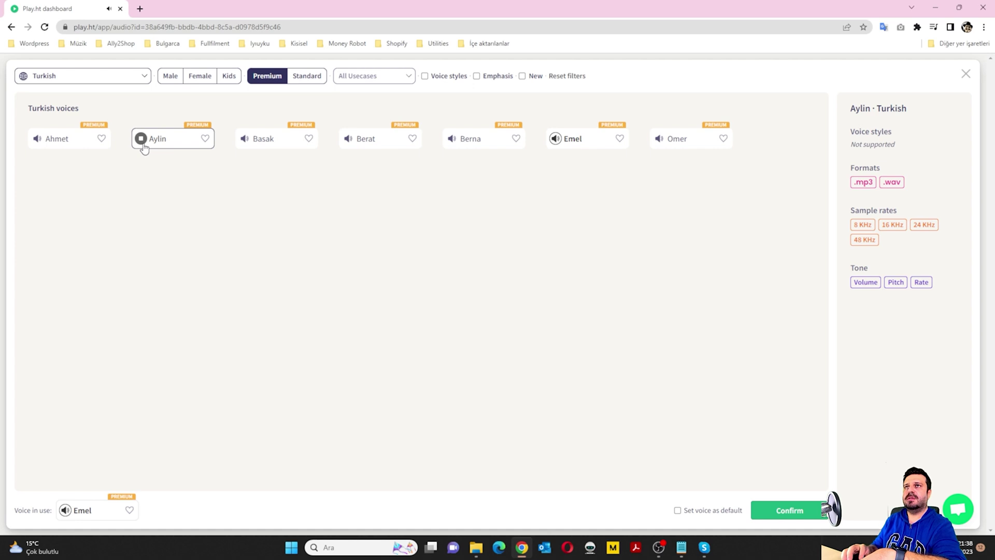
left_click(245, 147)
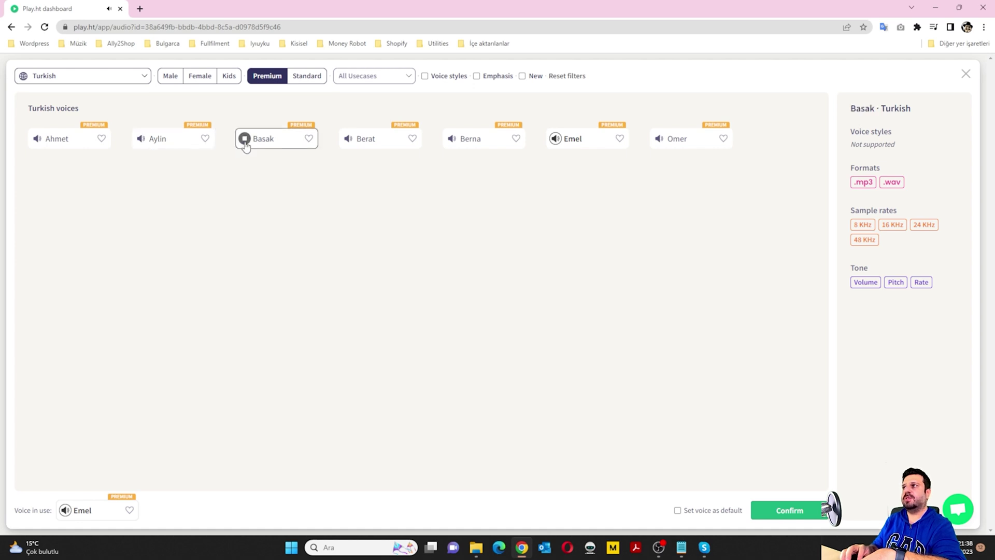
left_click(455, 147)
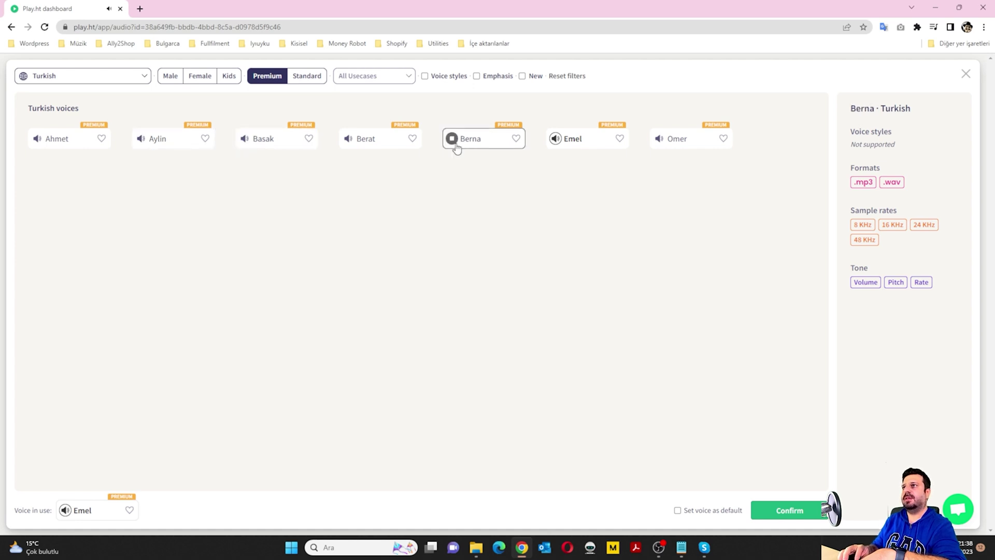
left_click(476, 150)
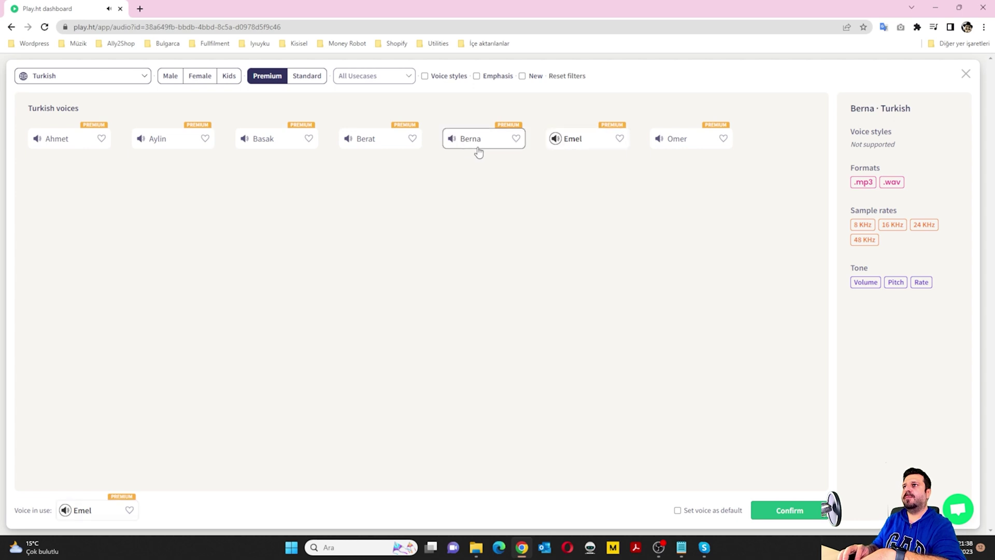
left_click(789, 510)
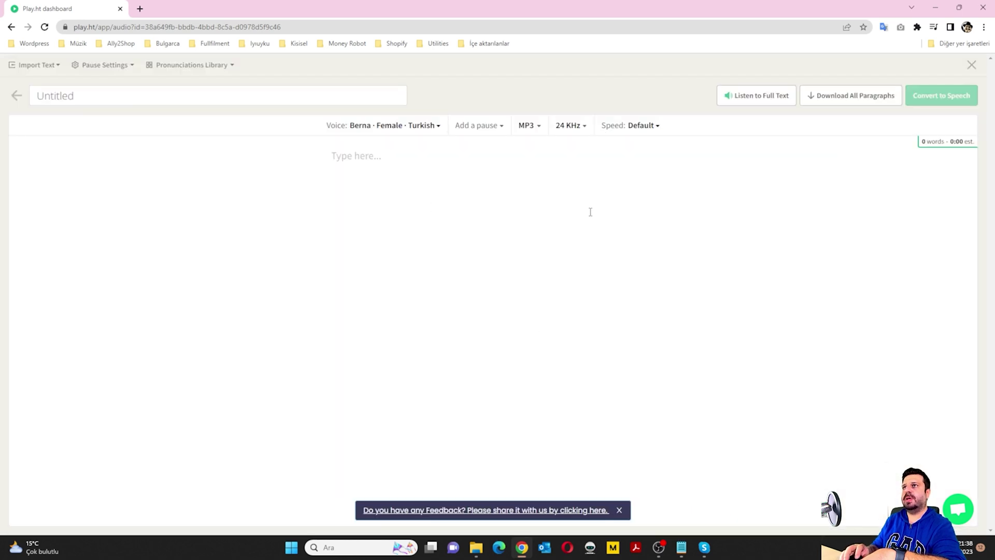
- Copy the full mushroom soup script into the audio editor and convert it to speech
key("alt+Tab")
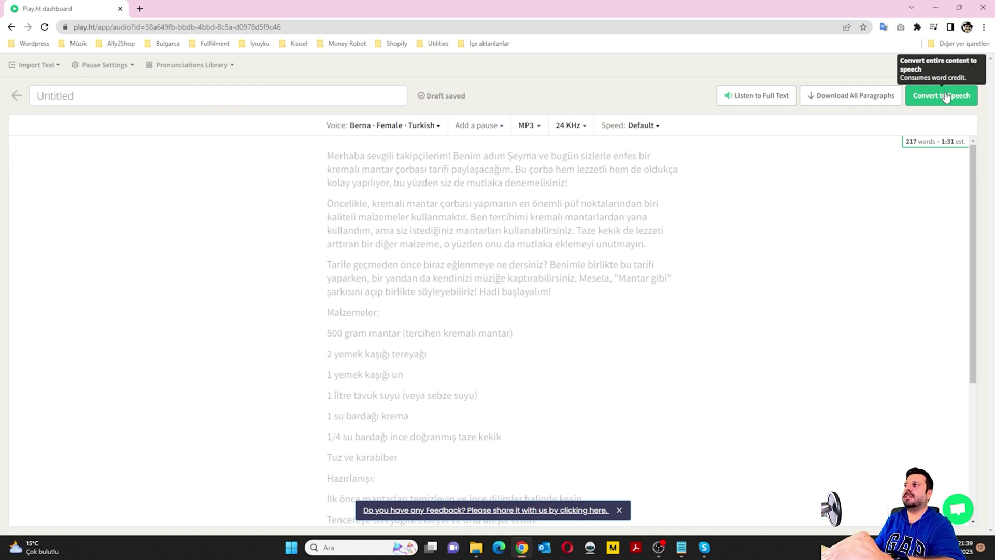
left_click(945, 97)
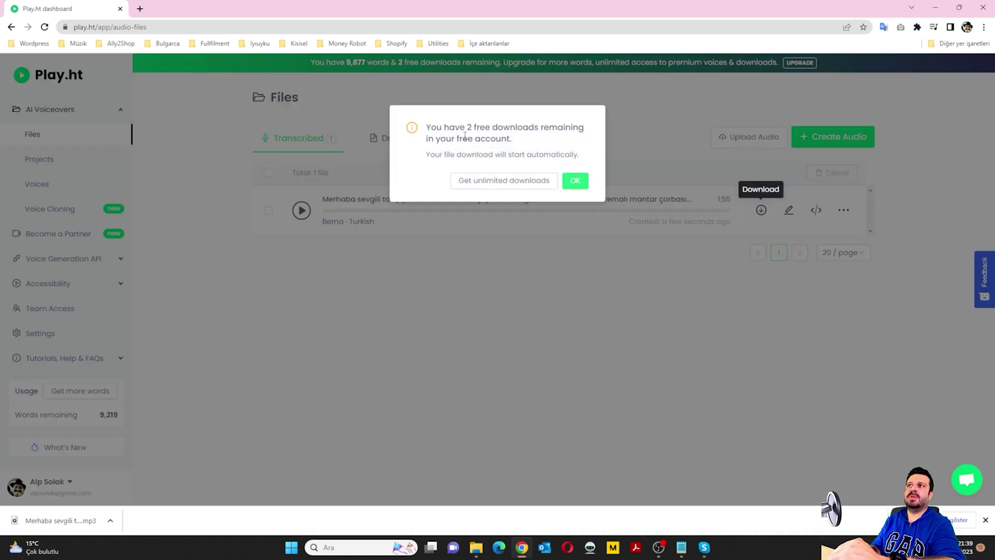
- Show the downloaded narration MP3 in its folder and move the file to the desktop
left_click(110, 520)
left_click(202, 496)
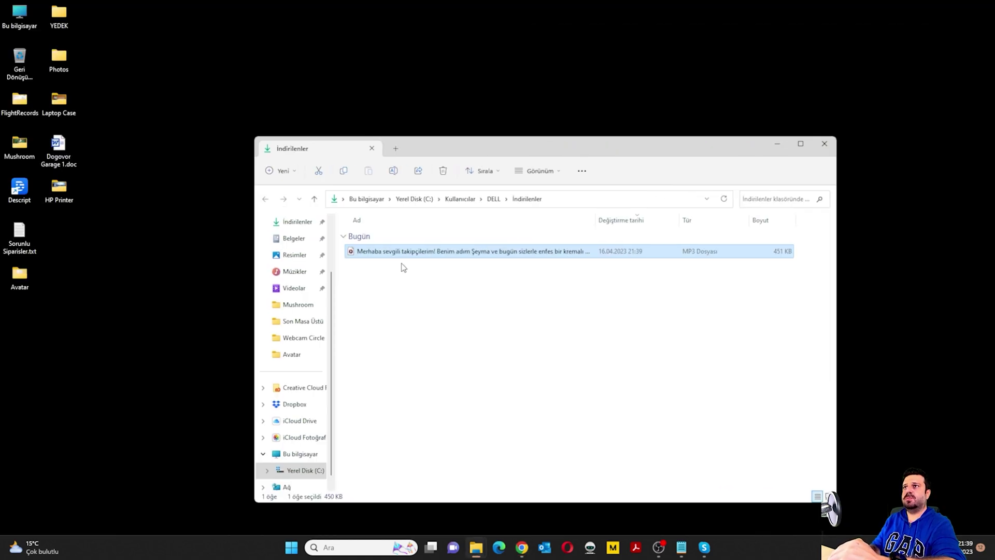
left_click_drag(402, 251, 413, 18)
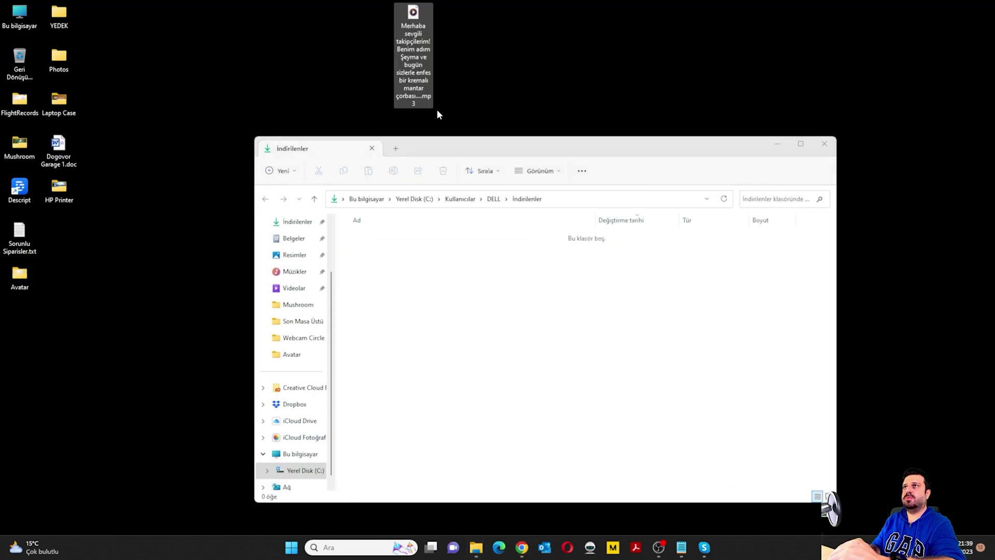
- Rename the narration file on the desktop to seyma.mp3 and play it
key("F2")
key("BackSpace")
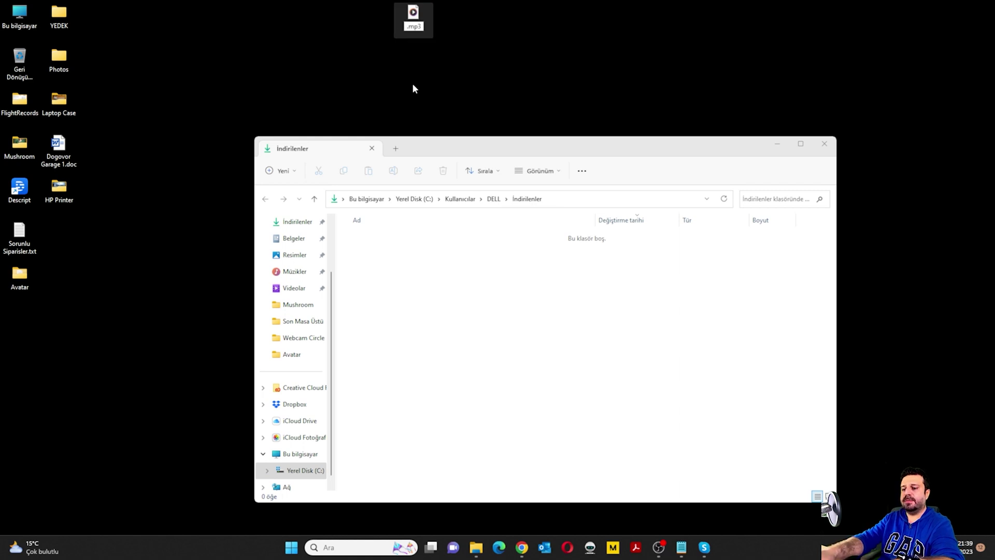
type("seyma")
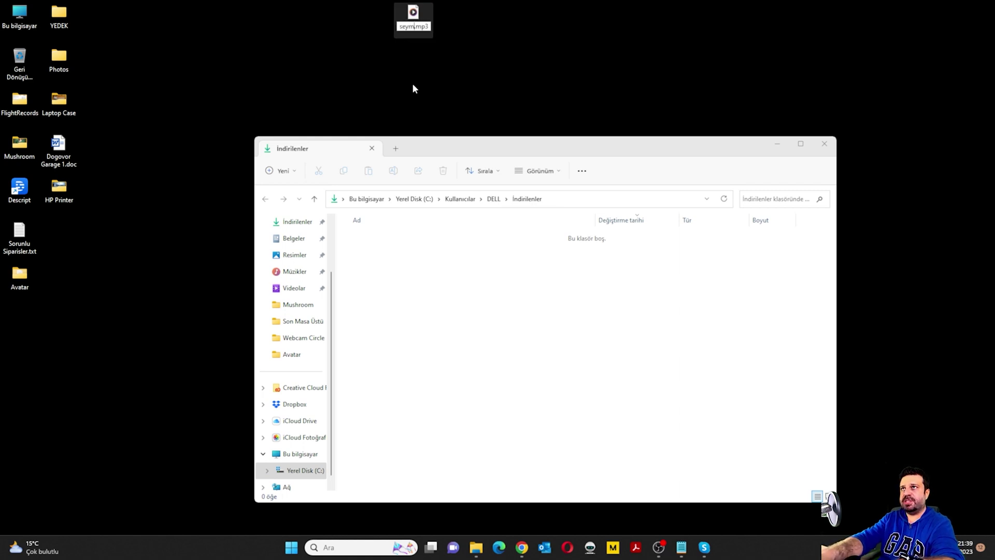
key("Return")
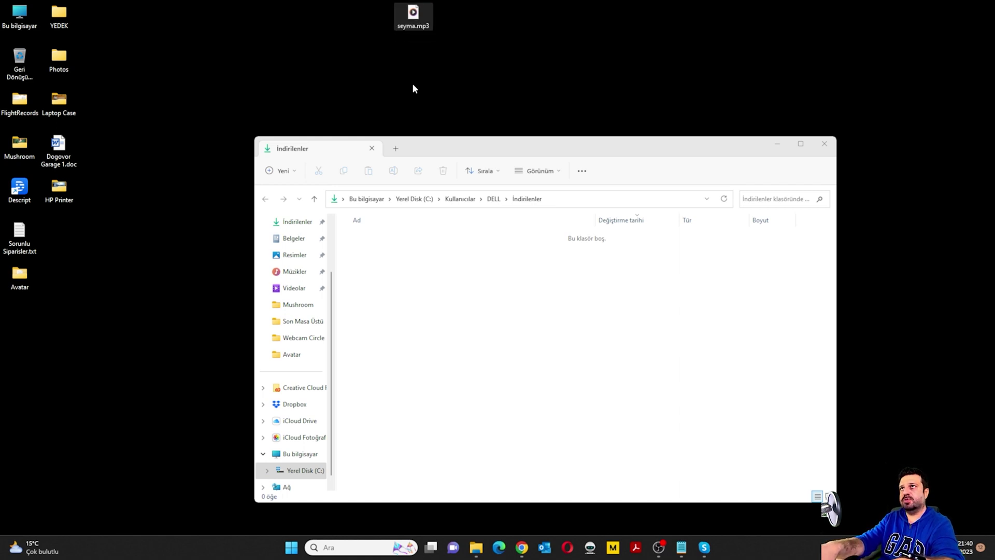
double_click(412, 20)
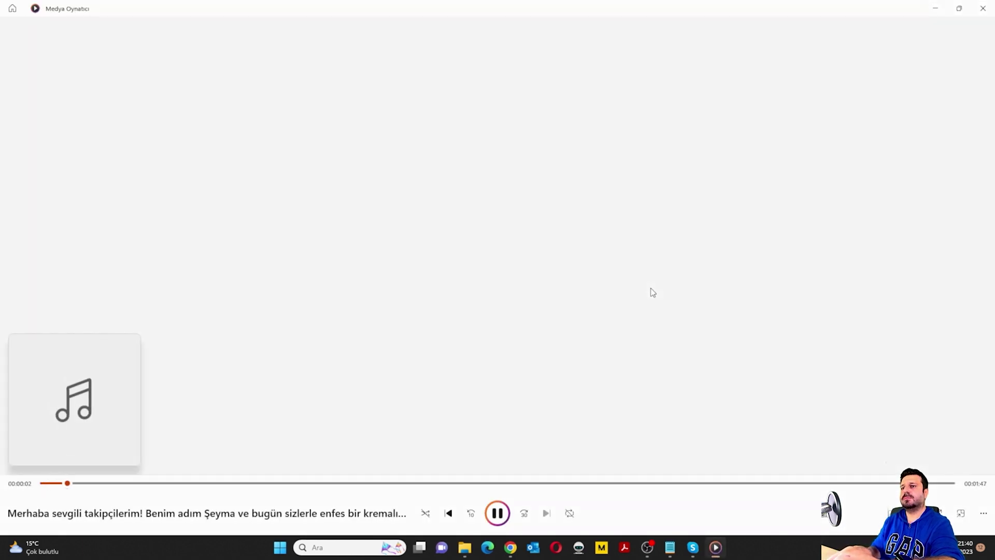
- Listen to the narration at several points through to its end, and close the media player
left_click(486, 482)
left_click(561, 485)
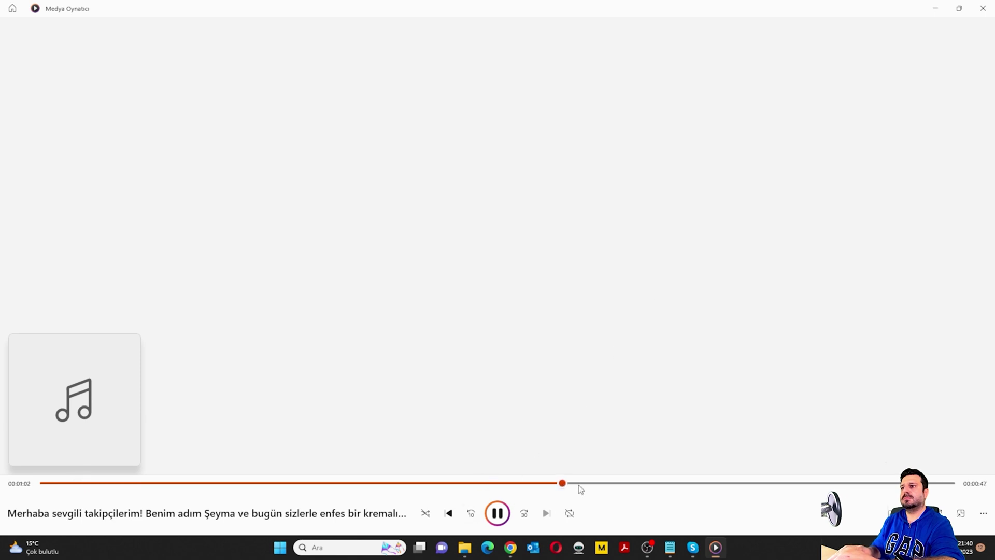
left_click(668, 485)
left_click(772, 484)
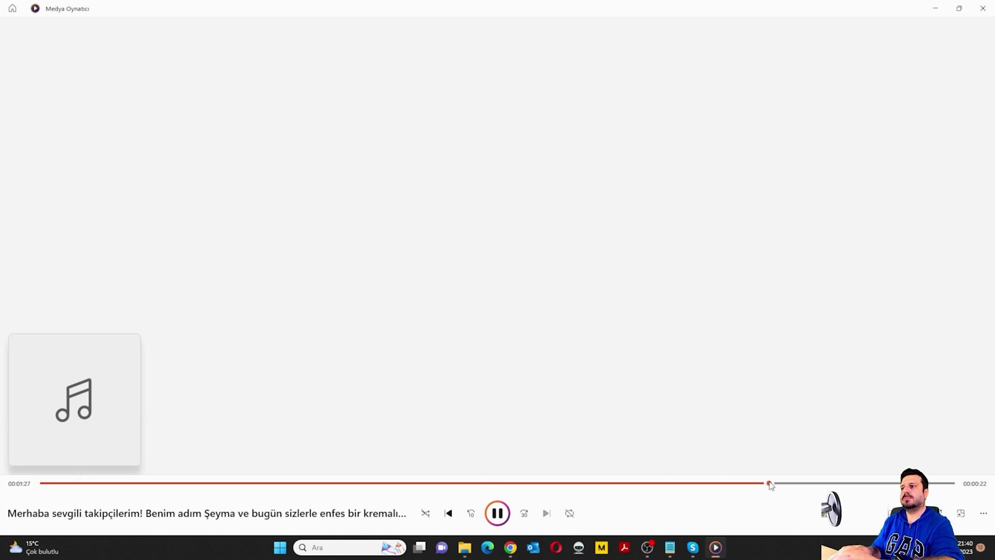
left_click(843, 483)
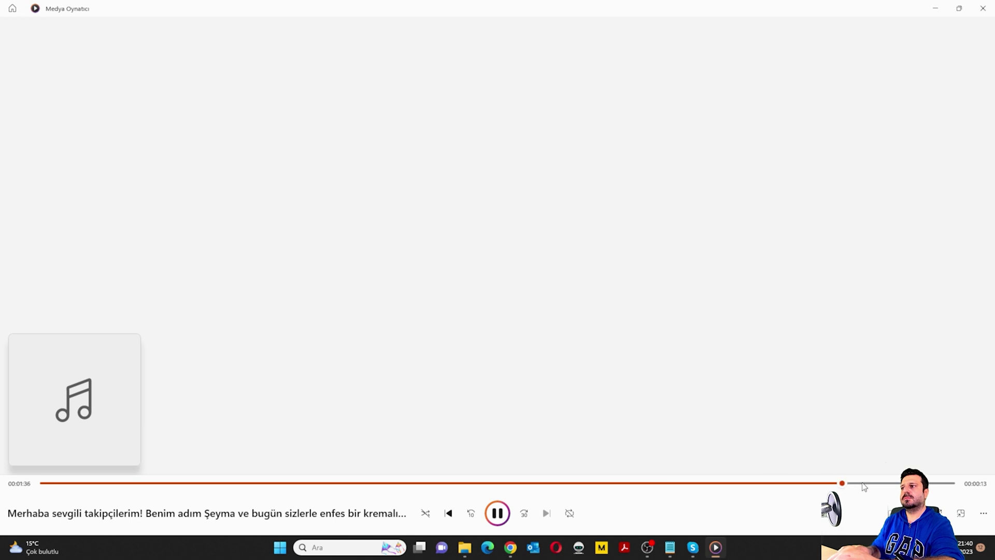
left_click(896, 484)
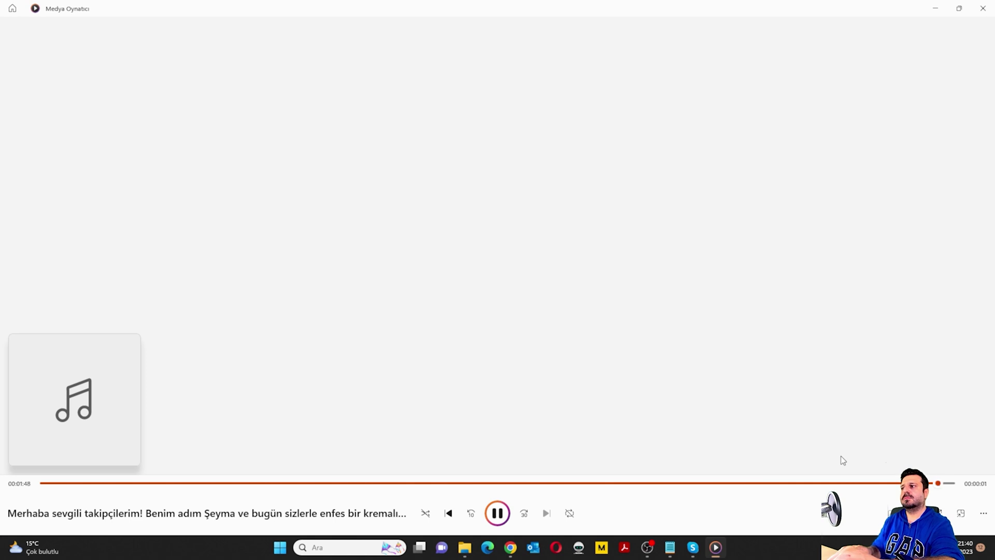
key("alt+F4")
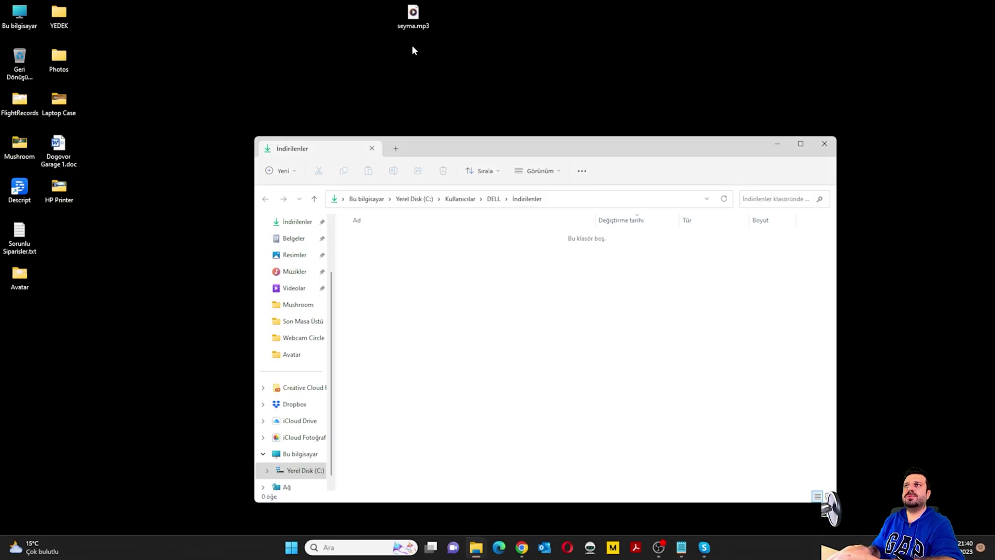
- Place seyma.mp3 below the HP Printer folder on the desktop and close the downloads folder window
left_click_drag(413, 15, 59, 231)
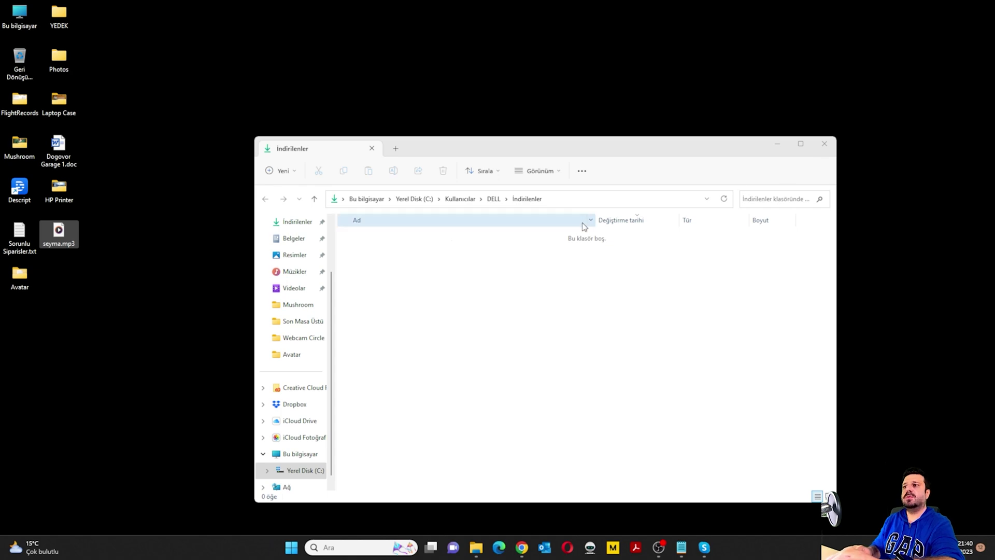
left_click(821, 147)
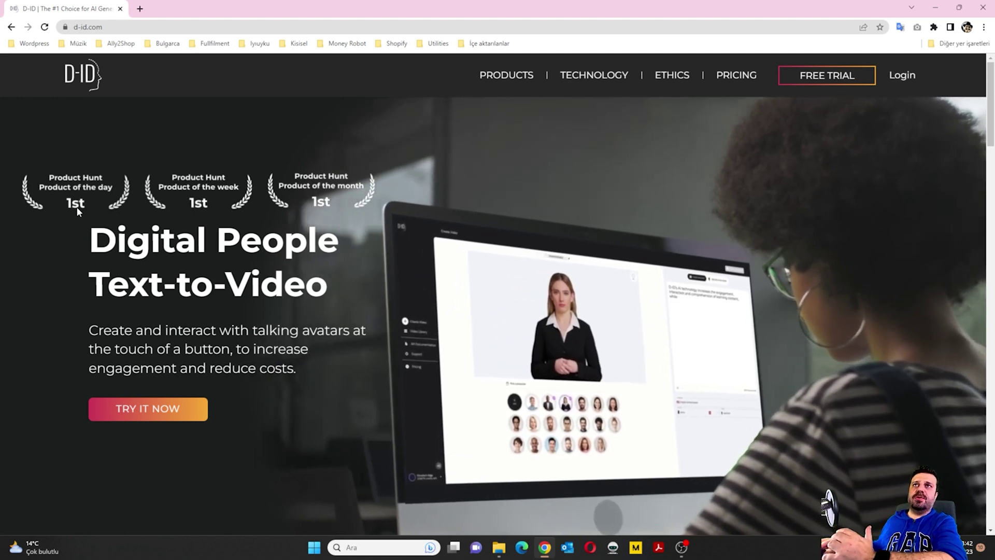
- Log in to D-ID Studio from the d-id.com homepage
left_click(117, 28)
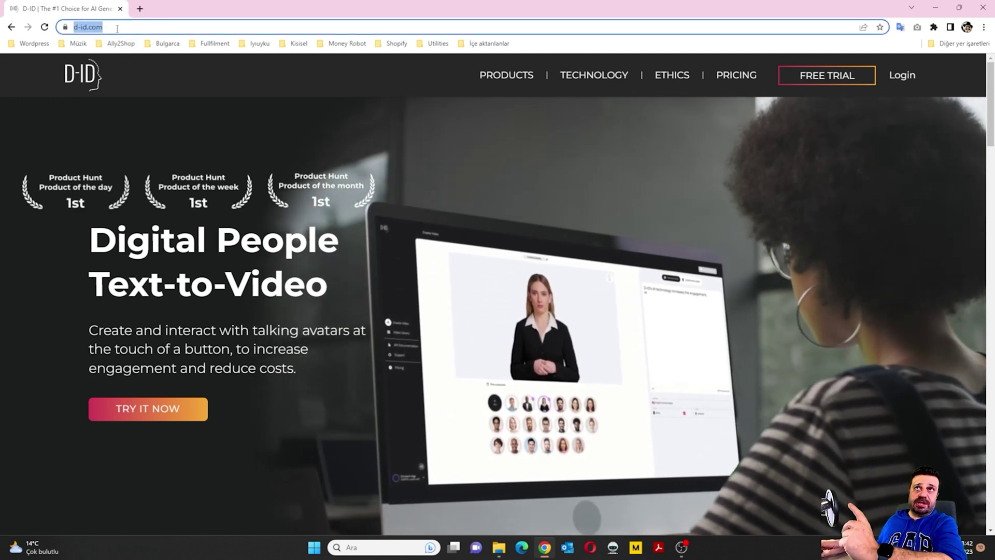
left_click(127, 372)
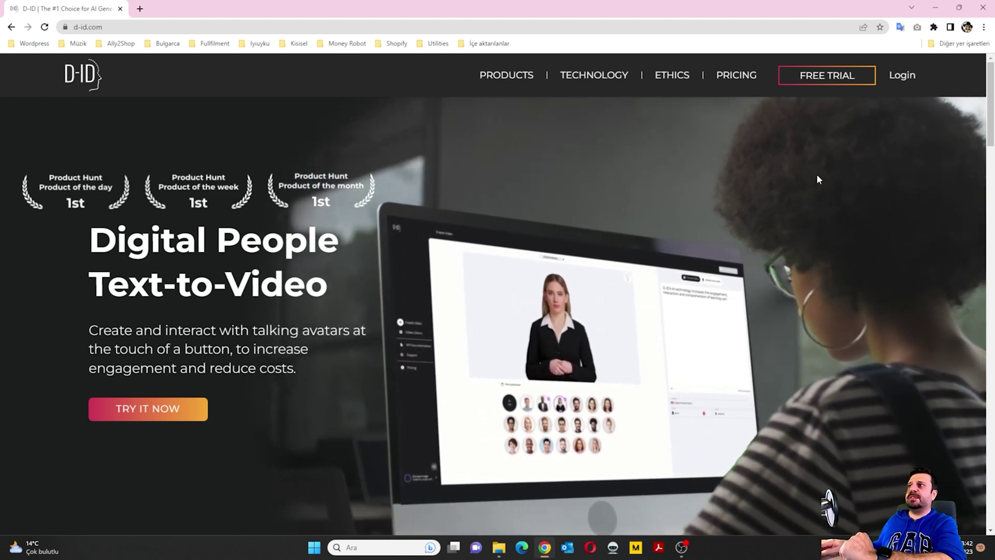
left_click(902, 75)
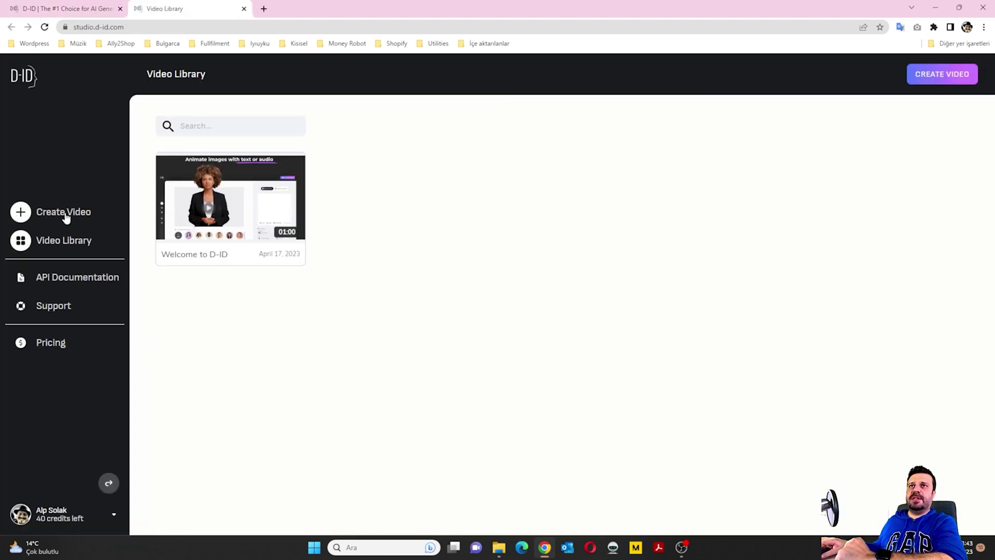
- Start a new video and add 02.png from the Avatar folder as its presenter
left_click(65, 213)
left_click(226, 451)
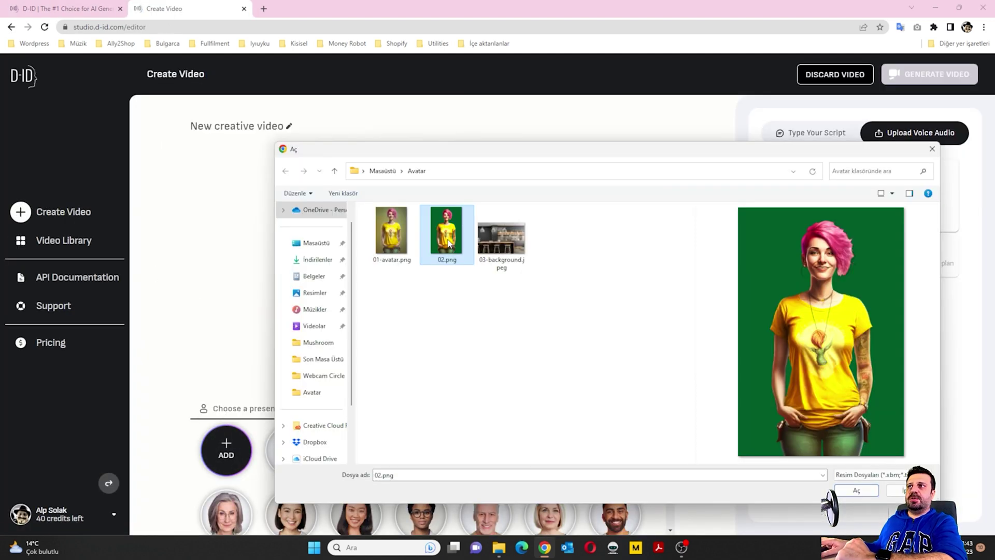
double_click(444, 228)
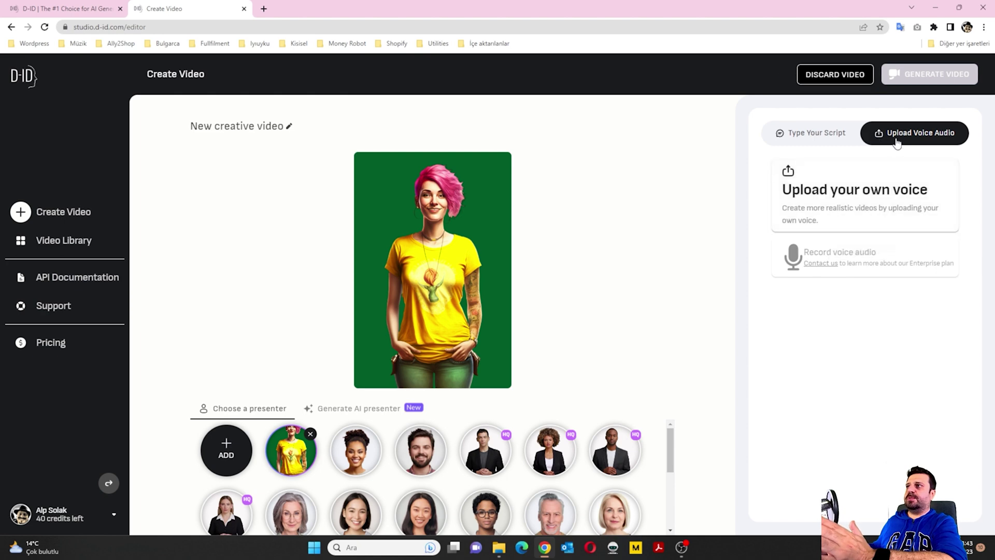
- Upload seyma.mp3 as the presenter's voice audio and generate the video
left_click(874, 199)
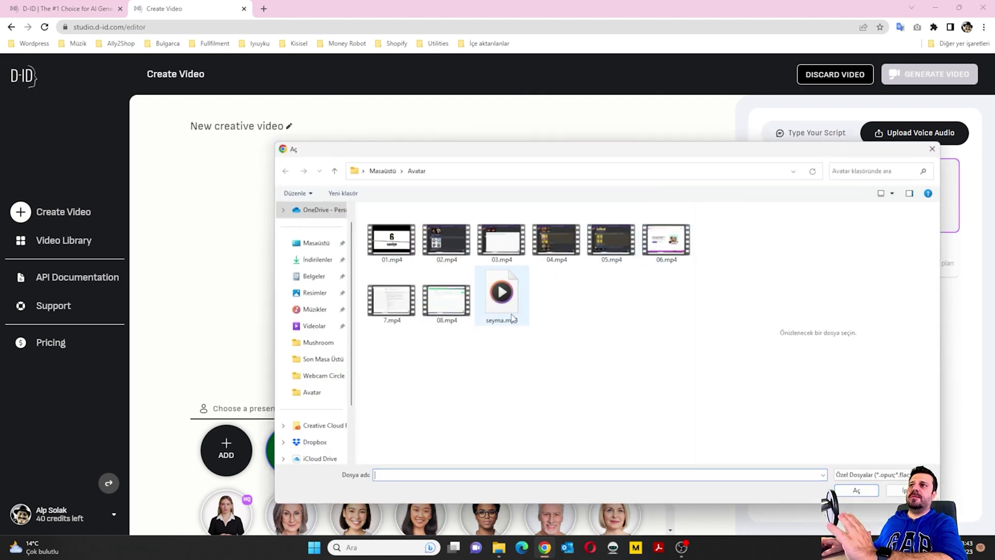
double_click(511, 318)
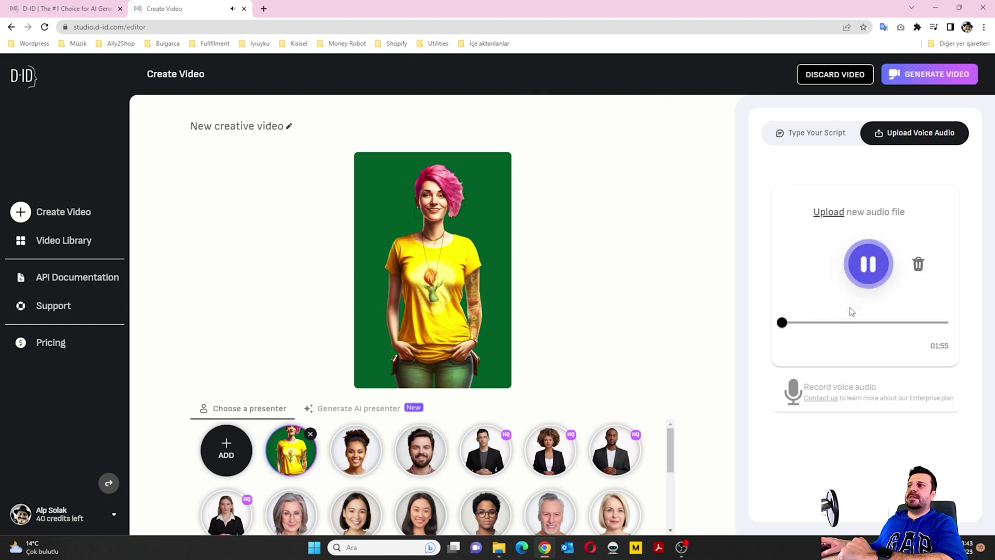
left_click(869, 276)
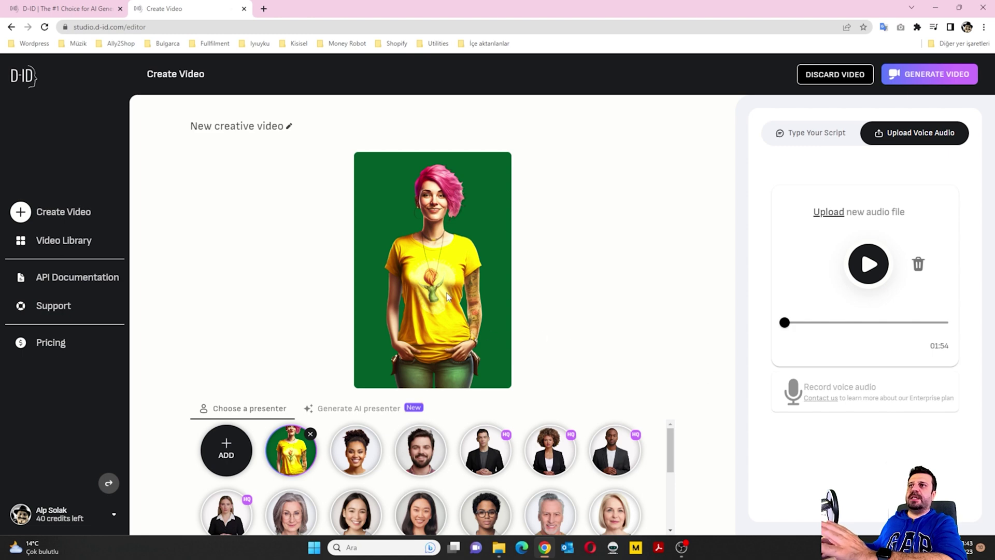
left_click(946, 81)
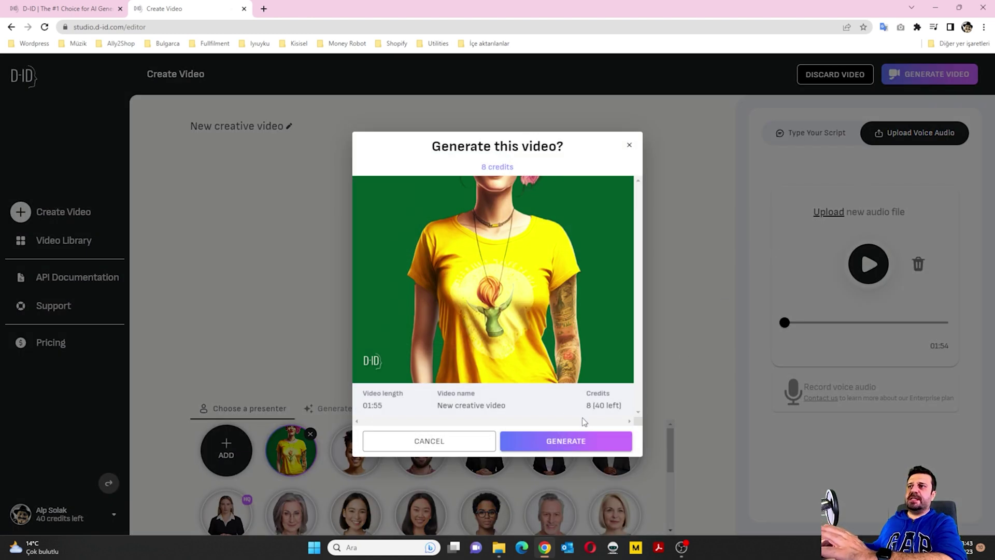
left_click(576, 445)
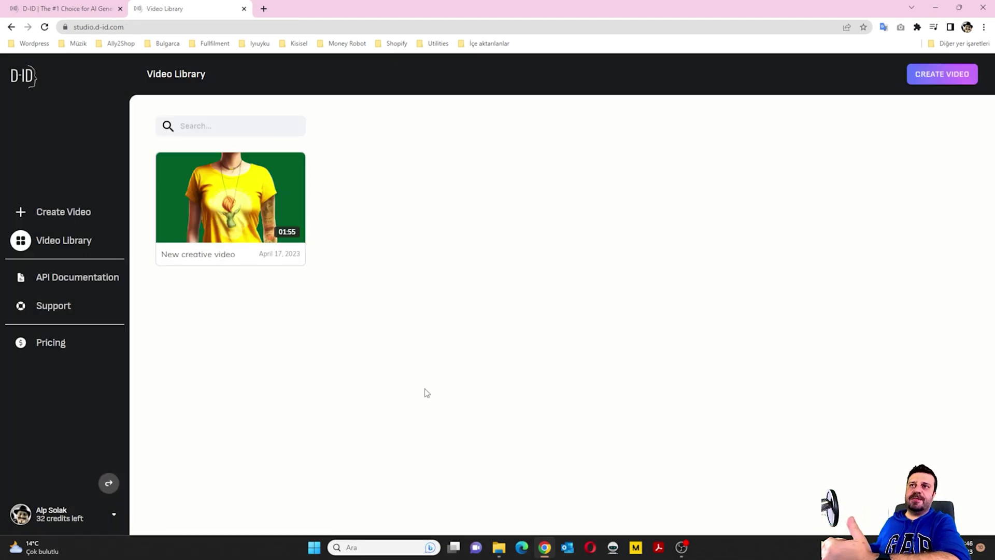
- Play the generated avatar video in the video library, and download it
left_click(304, 234)
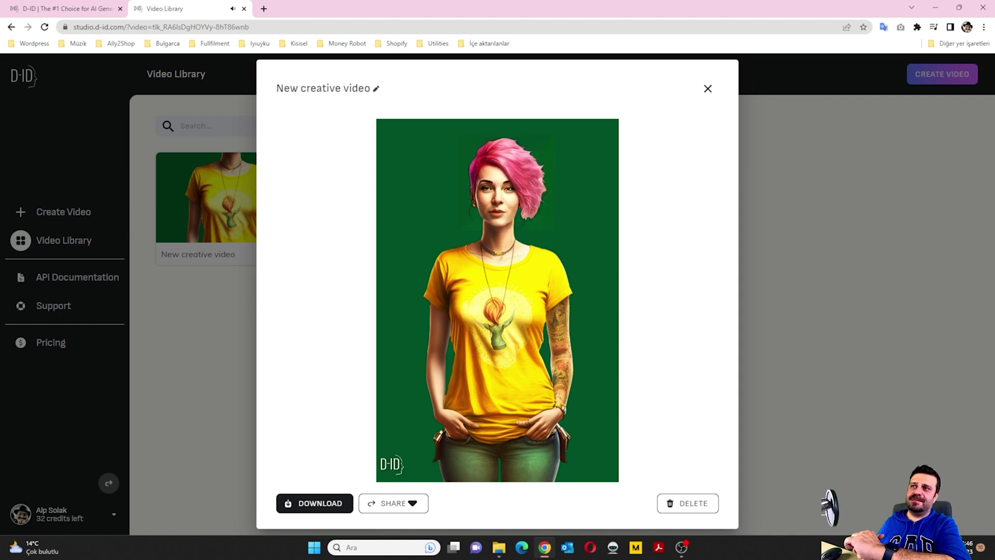
mouse_move(347, 400)
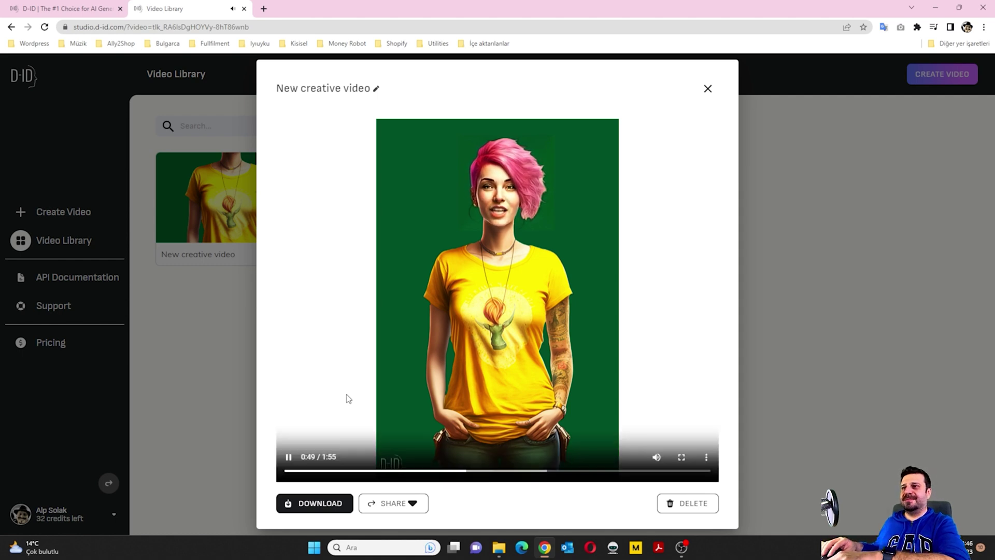
left_click(289, 458)
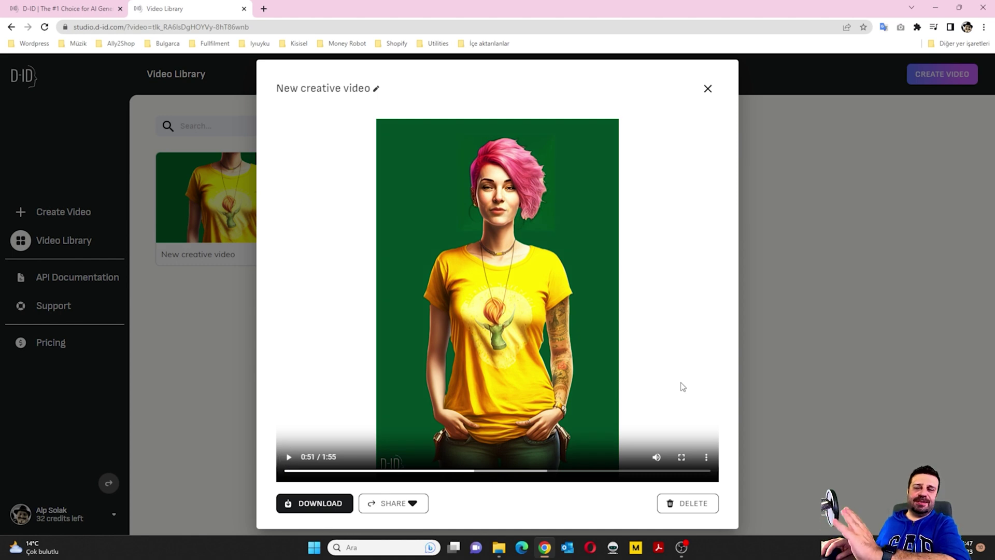
left_click(708, 89)
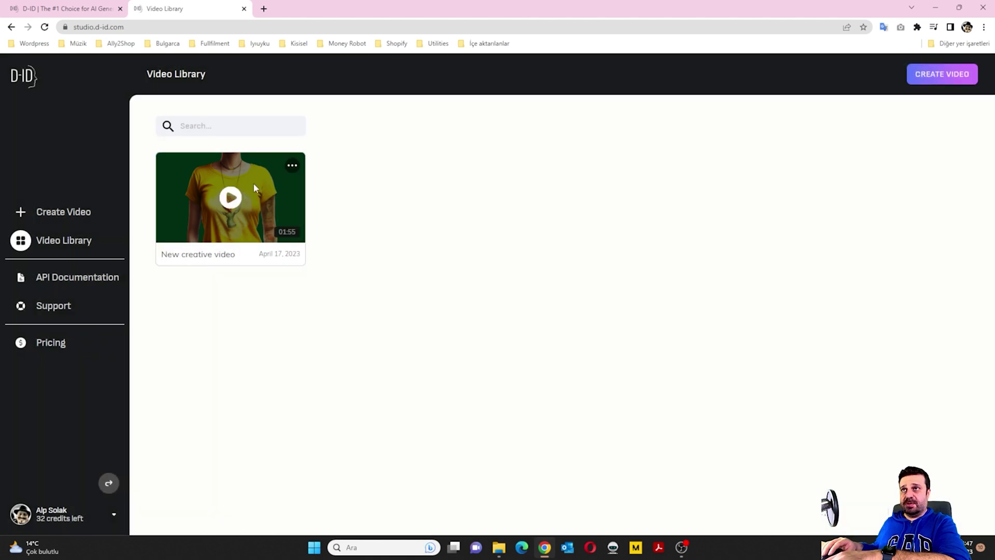
left_click(292, 165)
left_click(229, 194)
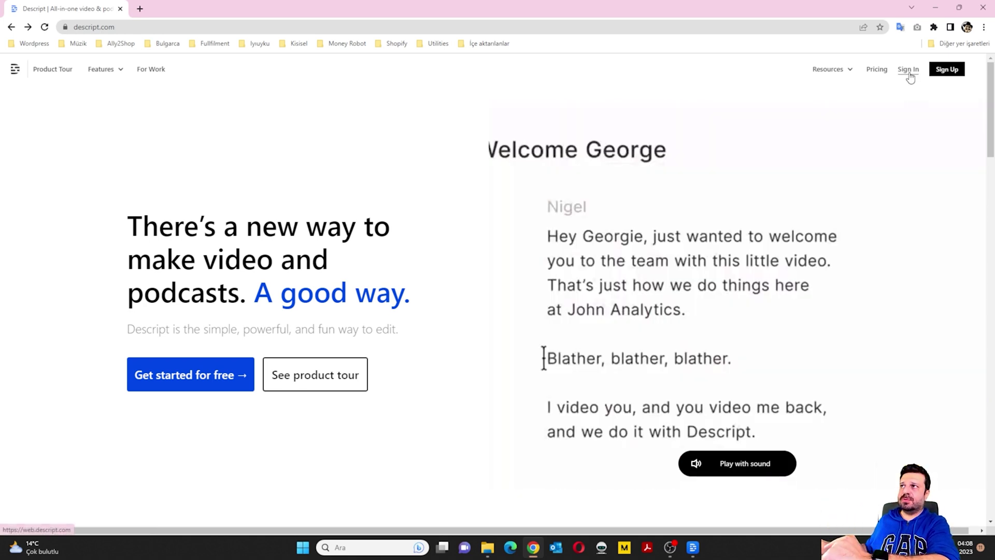
- Sign in to Descript on the web, and create a new project in the Descript desktop app
left_click(908, 75)
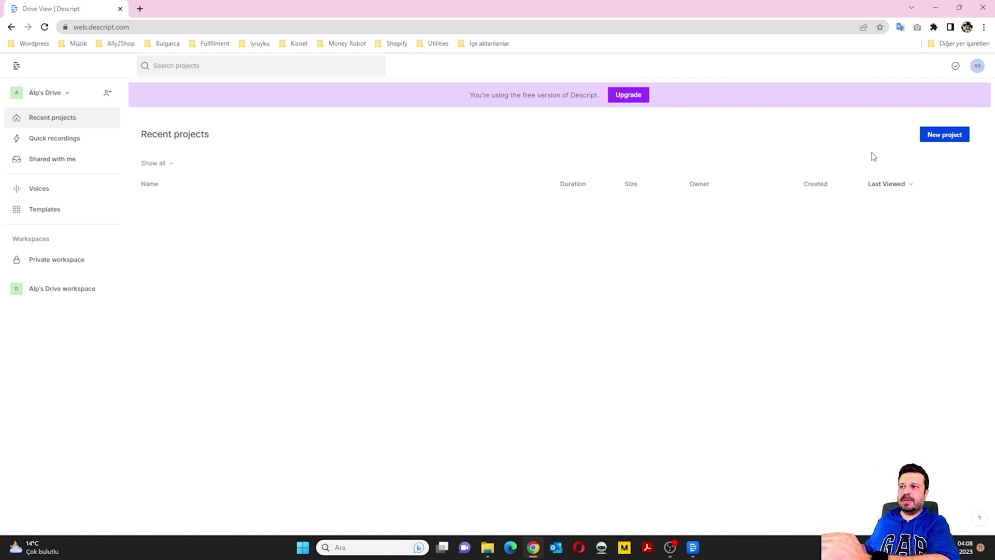
left_click(694, 548)
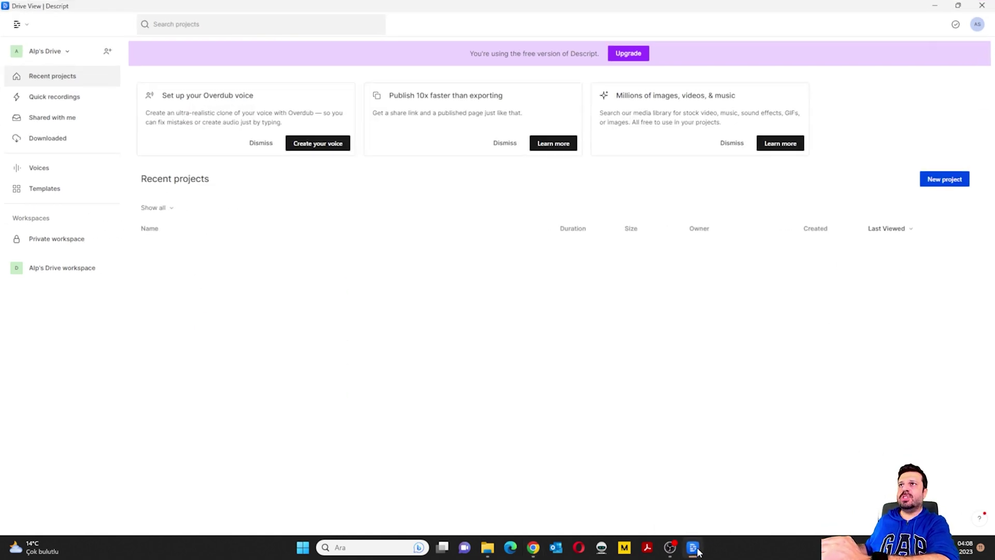
left_click(937, 183)
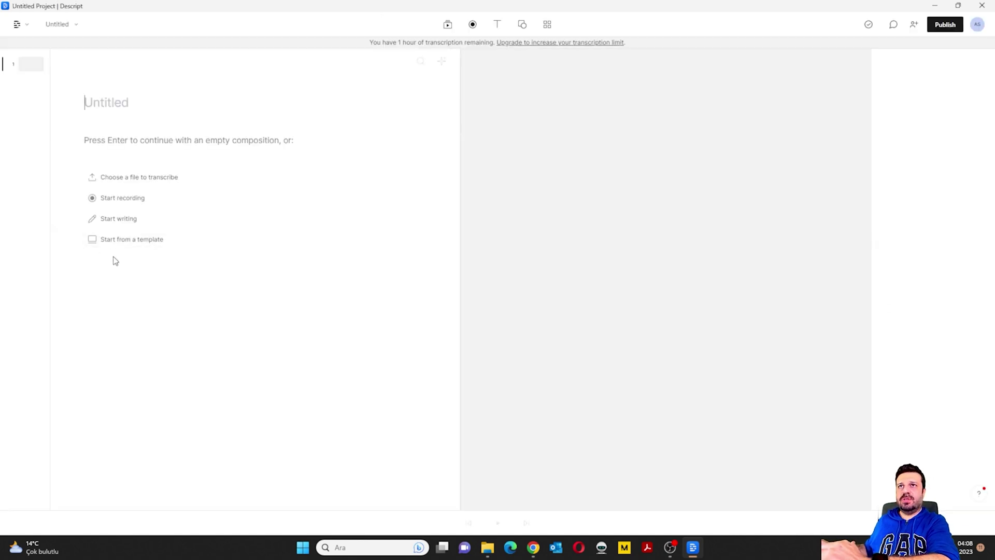
- Start the project from a template in the Titles gallery that has a title and subtitle on black
left_click(133, 246)
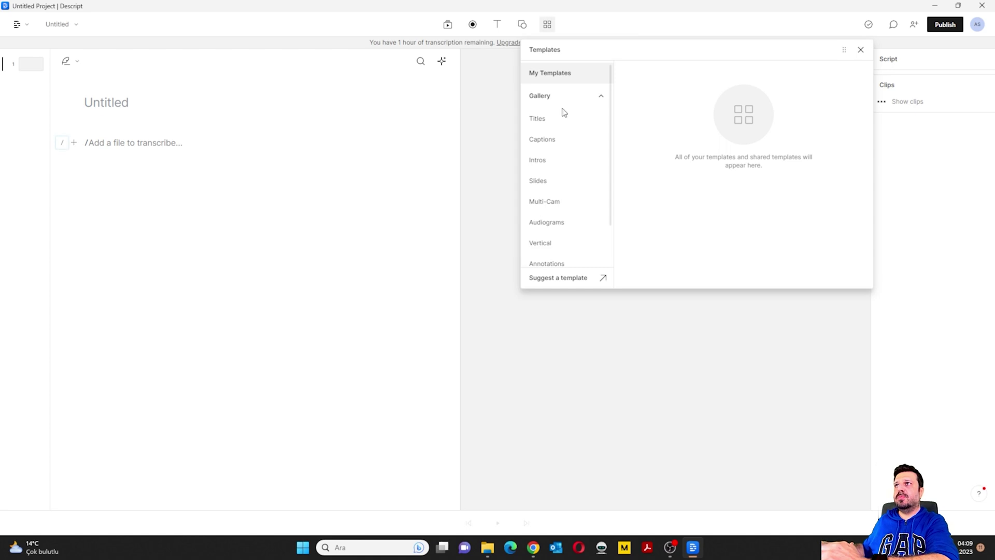
left_click(539, 124)
left_click(683, 168)
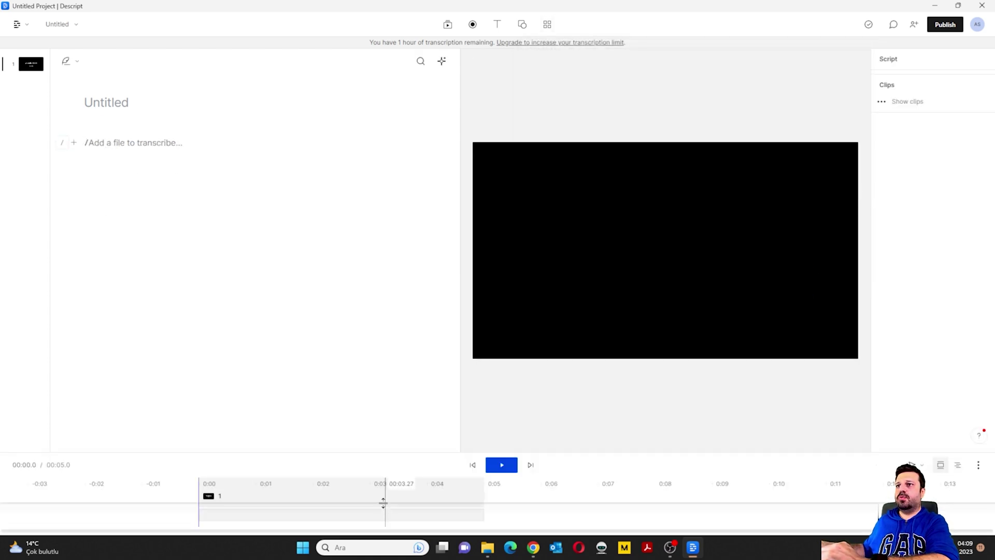
- Set the title scene's duration to 1:55 and return the playhead to the start of the timeline
left_click(352, 501)
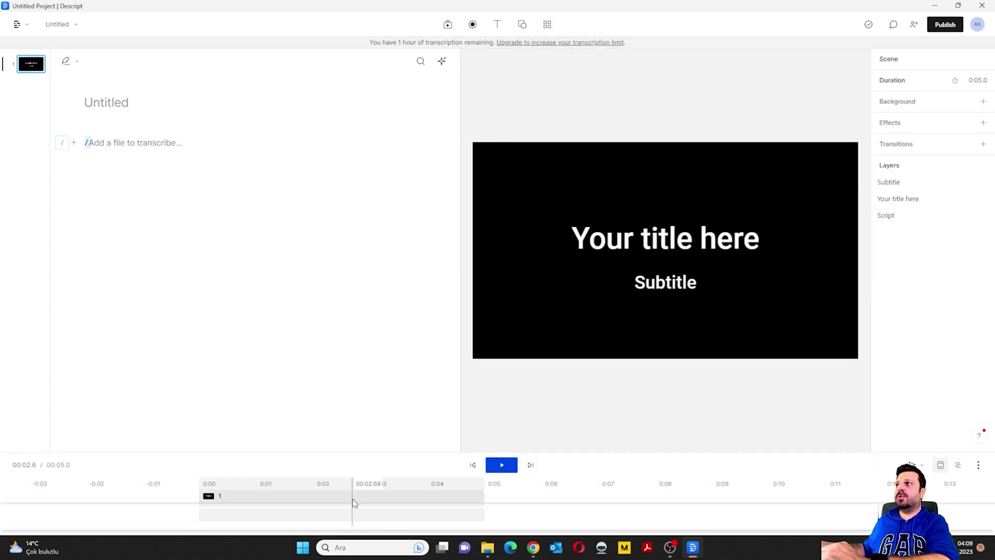
left_click(971, 80)
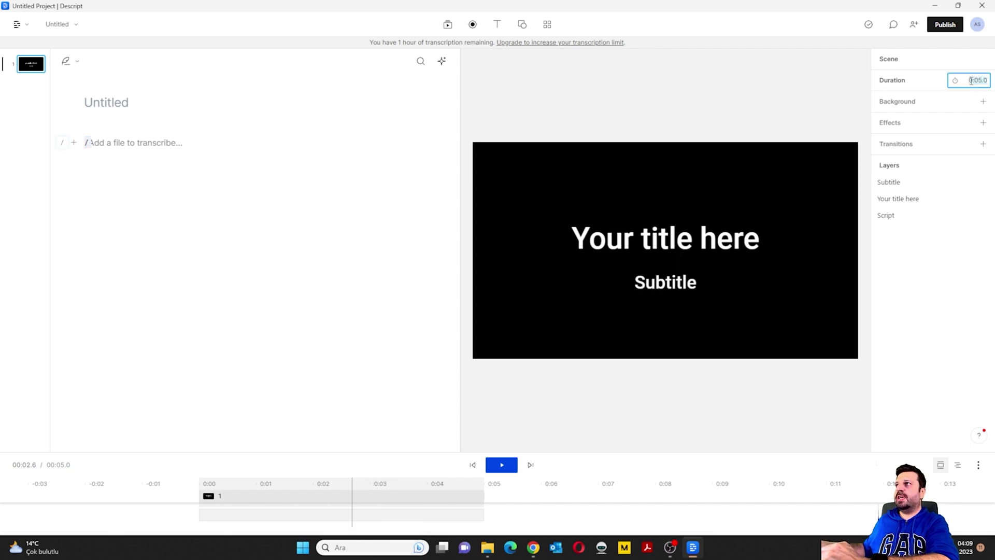
left_click(970, 80)
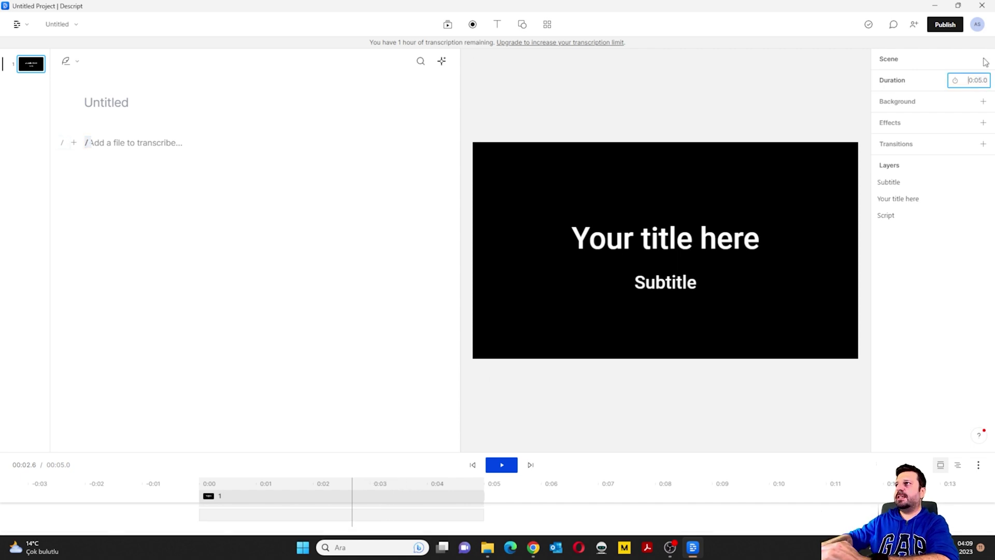
type("1:55")
key("Return")
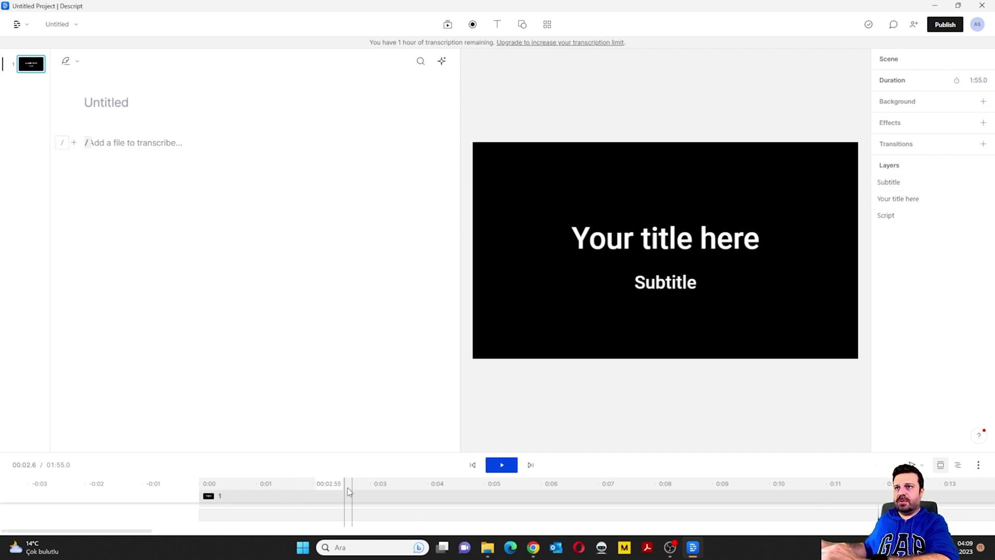
left_click(167, 497)
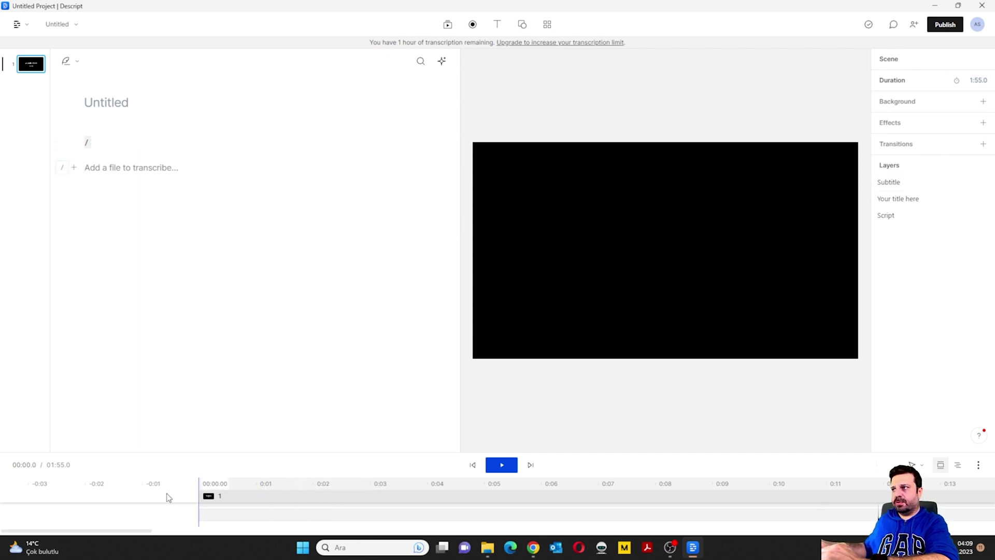
- Add video-yesil.mp4 from the Avatar folder at the start of the timeline as a layer, and play the scene
left_click(488, 548)
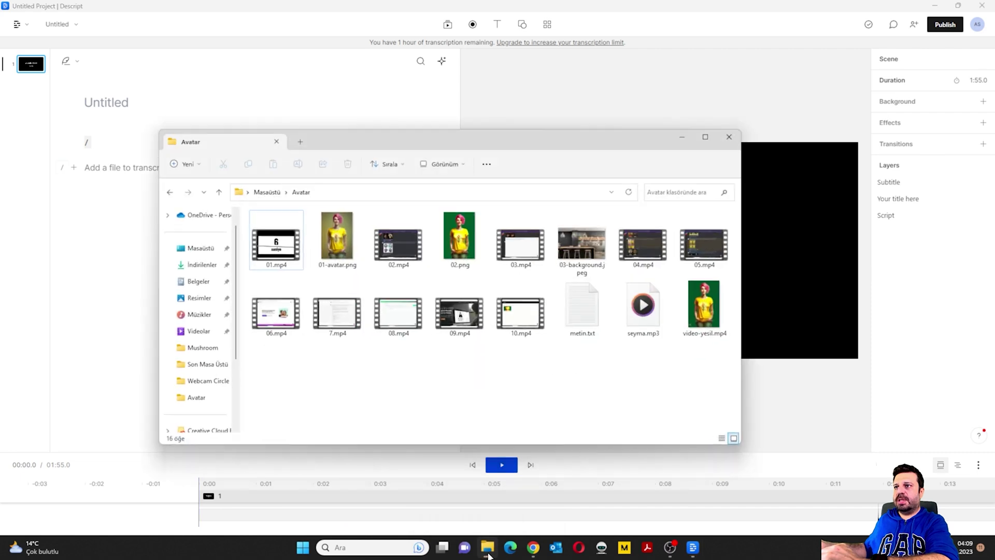
left_click_drag(703, 311, 207, 495)
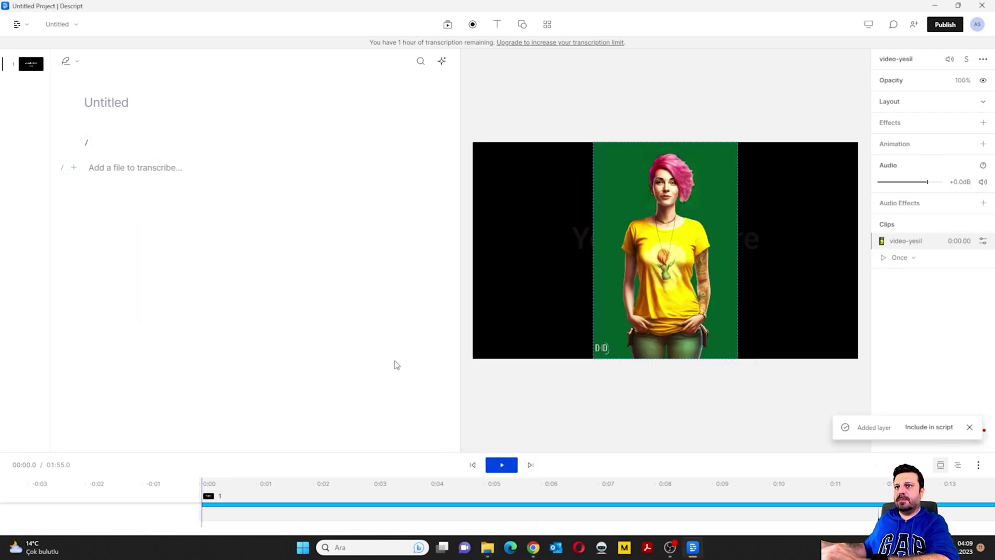
left_click(969, 427)
key("space")
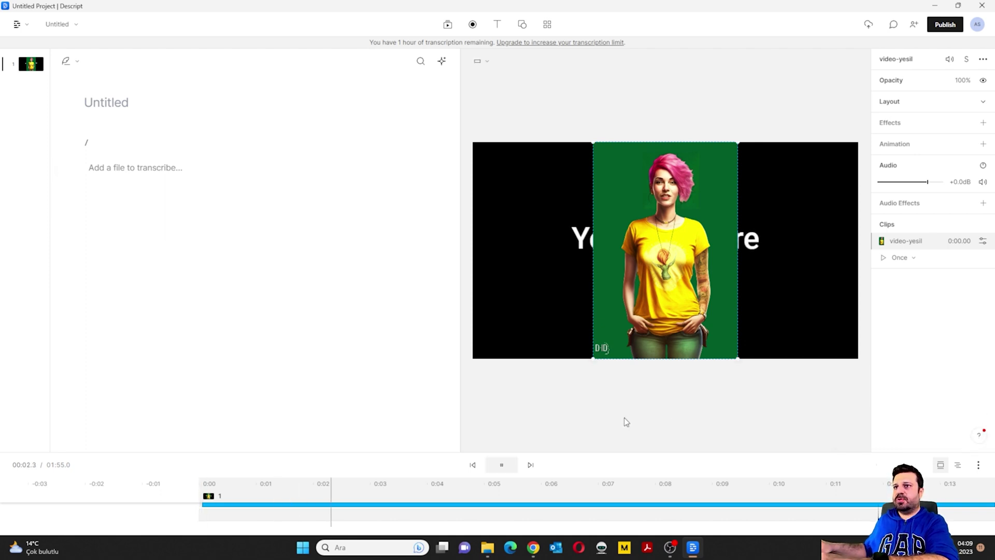
- Pause the playback, shift the avatar video aside, and delete the template's title and subtitle from the scene
key("space")
left_click_drag(634, 287, 636, 251)
left_click(662, 265)
key("Delete")
left_click(660, 289)
key("Delete")
- Apply the Green Screen effect to the video-yesil layer to remove its green background
left_click_drag(702, 269, 702, 268)
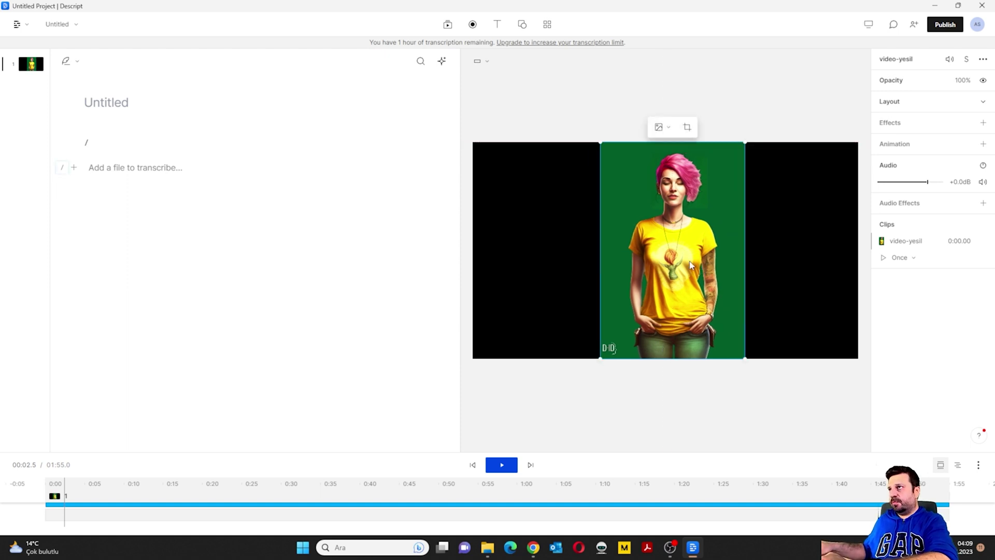
left_click(983, 124)
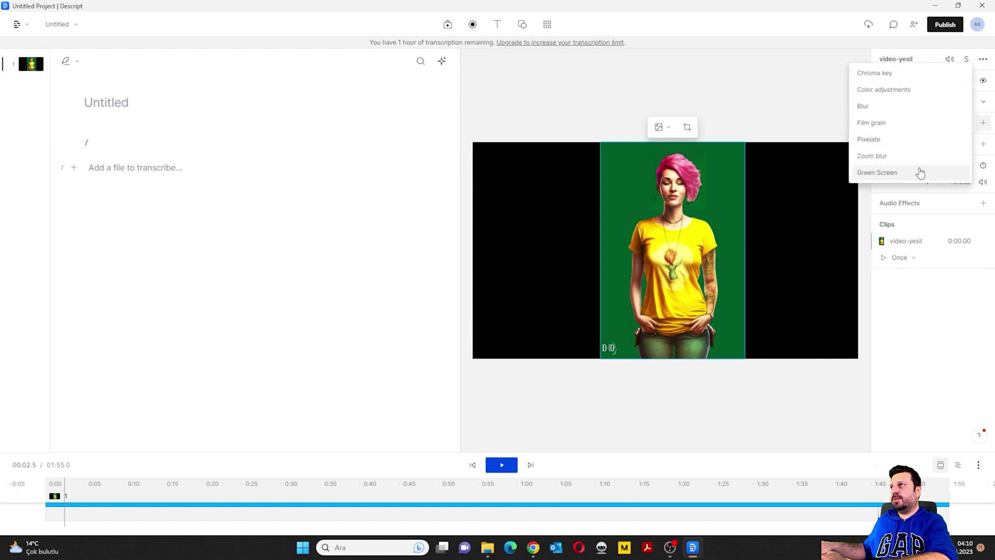
left_click(915, 175)
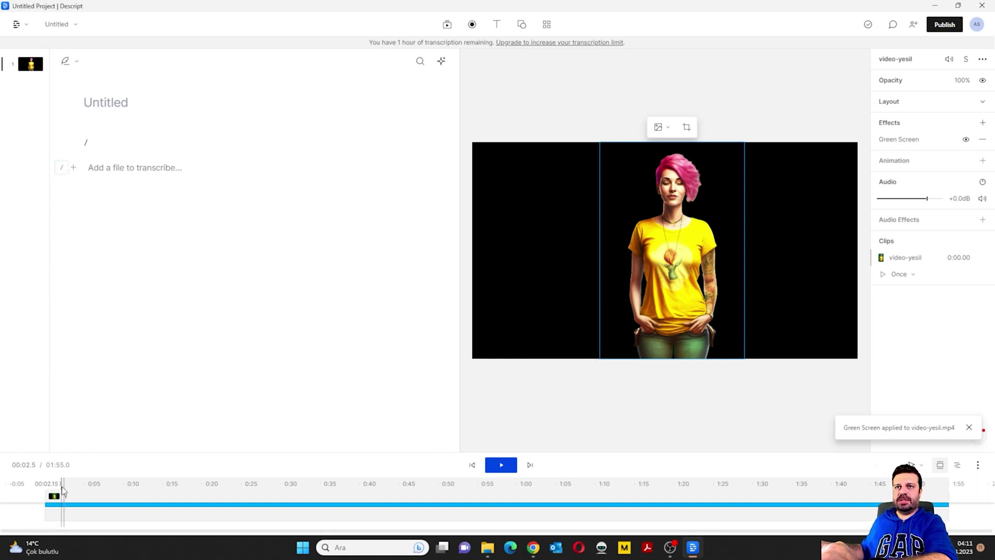
- Add 03-background.jpeg from the Avatar folder to the script track at the timeline start, and extend the video-yesil clip's start back to 0:00
left_click_drag(63, 489, 52, 492)
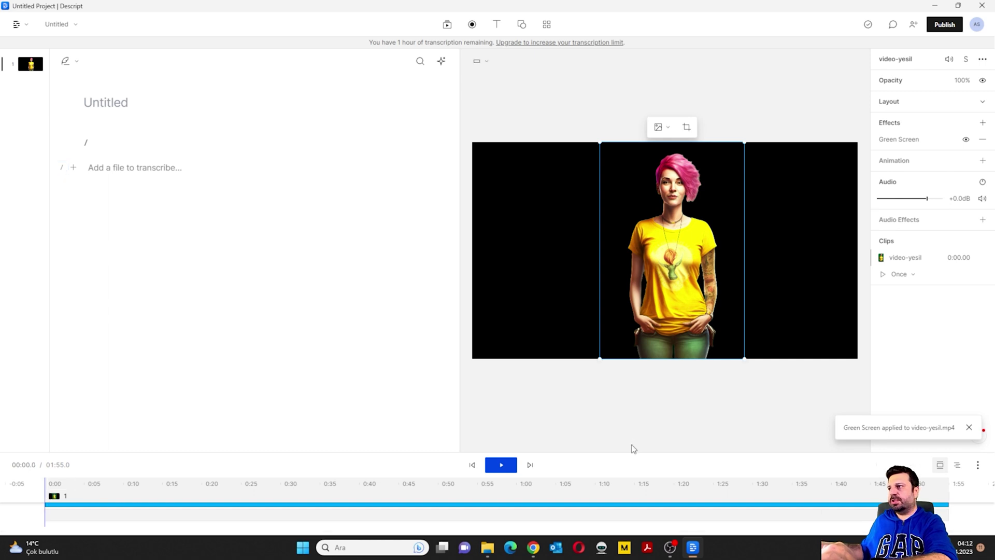
left_click_drag(685, 453, 682, 342)
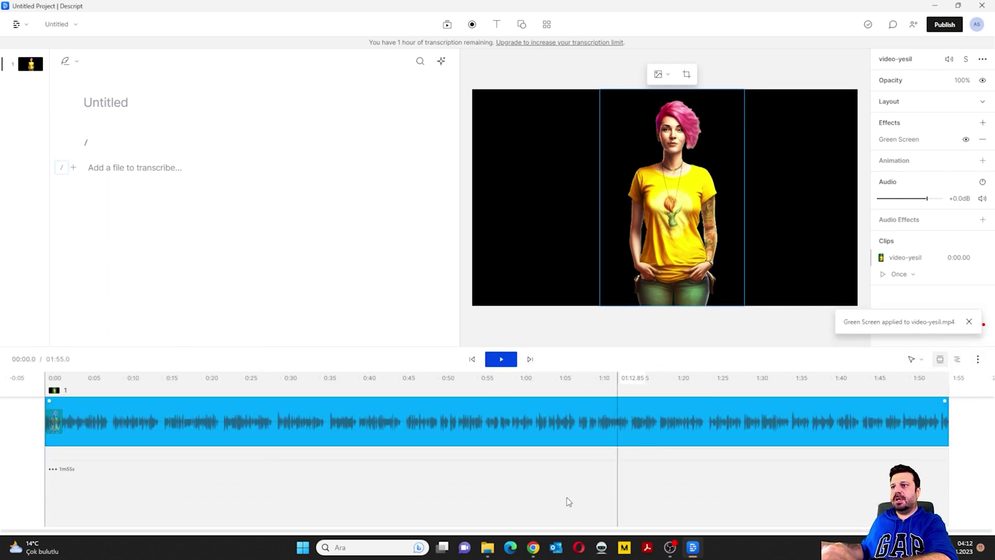
left_click(487, 548)
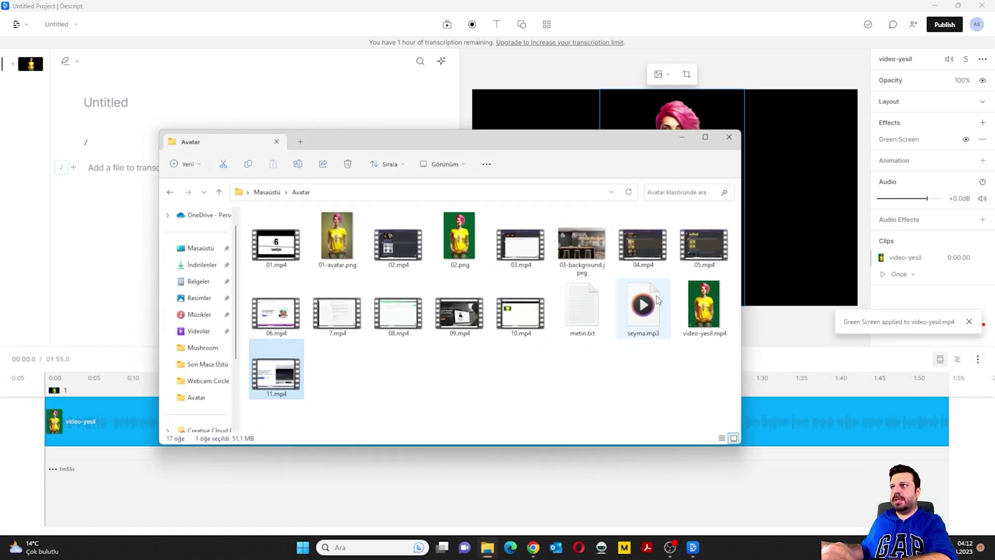
left_click_drag(581, 243, 61, 469)
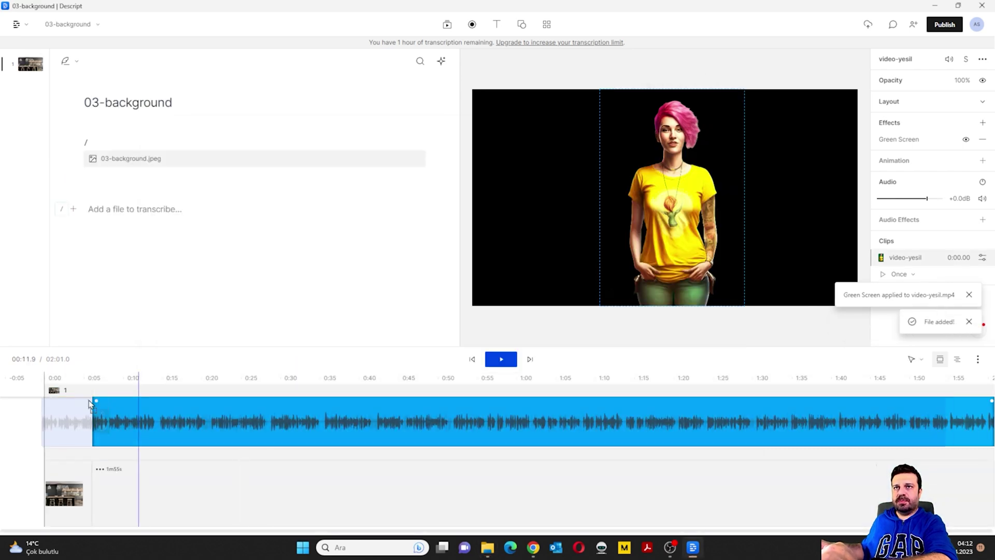
mouse_move(95, 400)
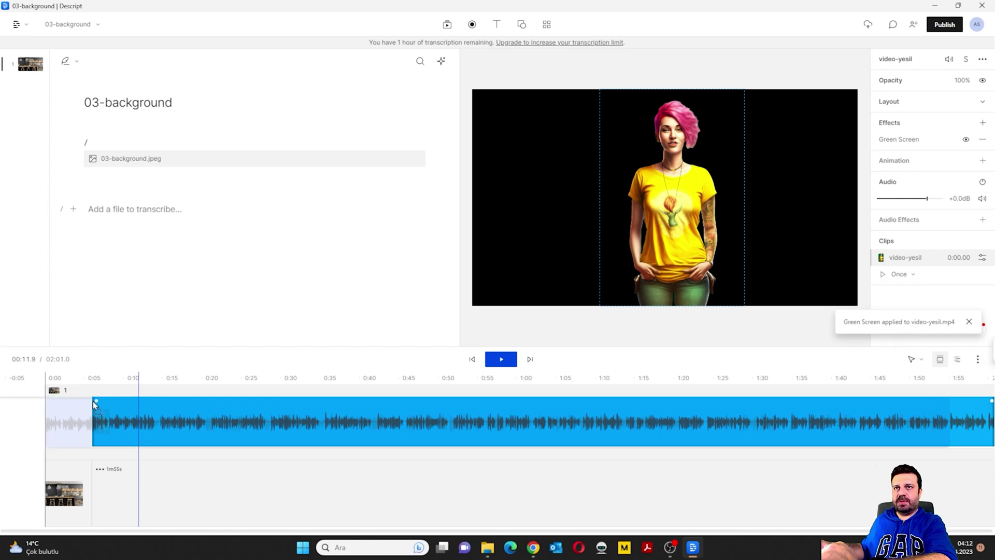
left_click_drag(95, 400, 48, 401)
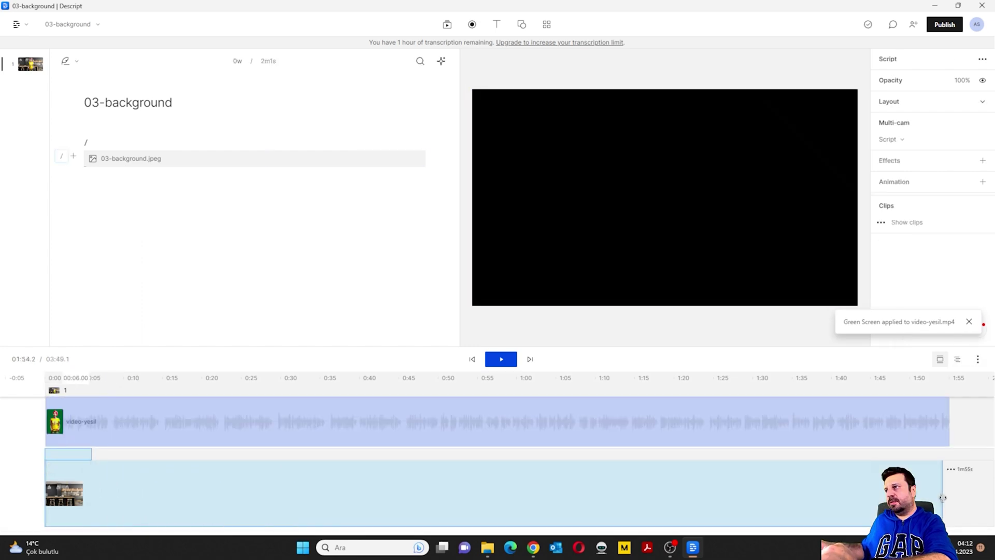